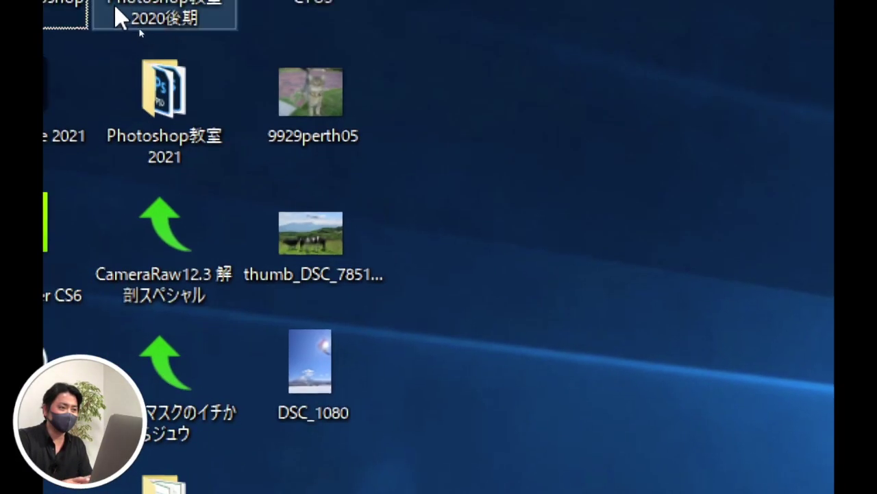
# Open thumb_DSC_7851_1024 by dragging it onto the Adobe Photoshop 2021 desktop icon.
pyautogui.moveTo(455, 312); pyautogui.dragTo(137, 34)
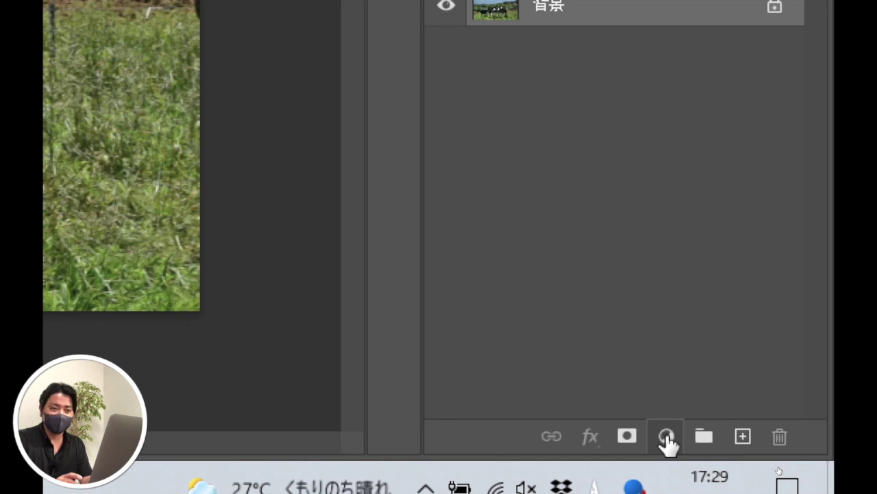
# Add a トーンカーブ (Curves) adjustment layer to the cow photo and to the snowboard photo DSC_1080.
pyautogui.click(666, 436)
pyautogui.click(700, 76)
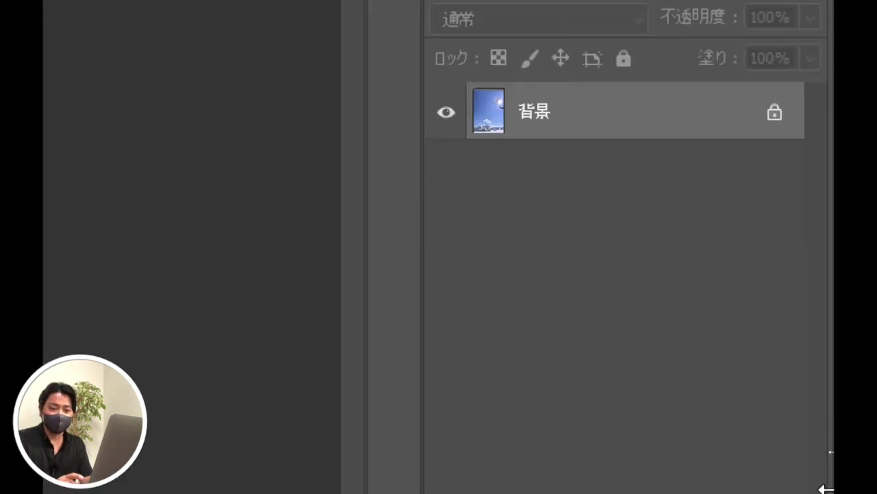
pyautogui.click(662, 417)
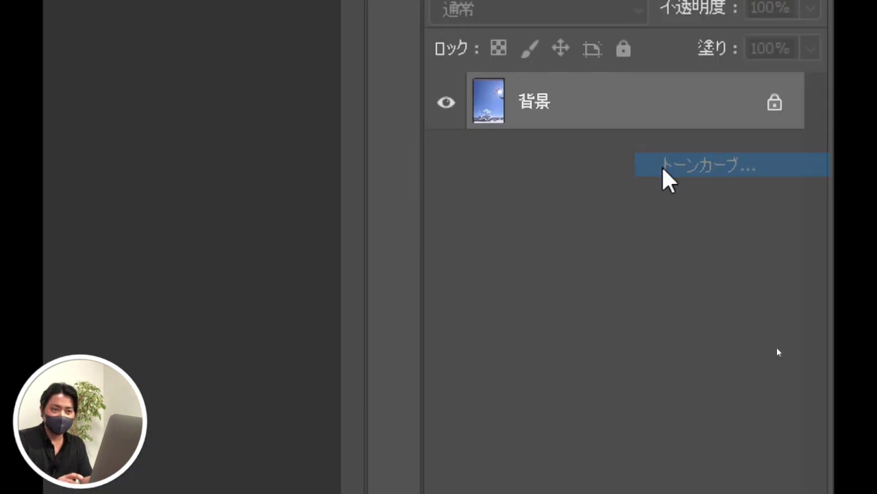
pyautogui.click(662, 167)
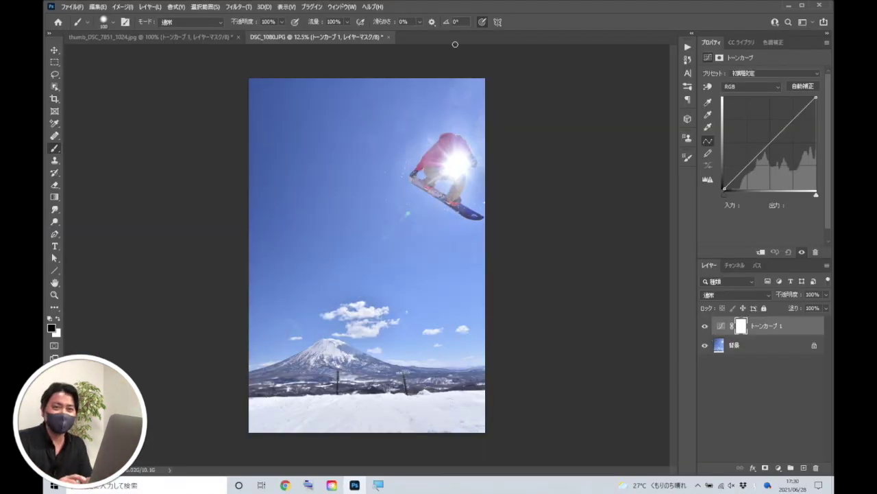
# Open the cat photo 9929perth05 in Photoshop and look over the cow, snowboard and cat tabs.
pyautogui.click(787, 7)
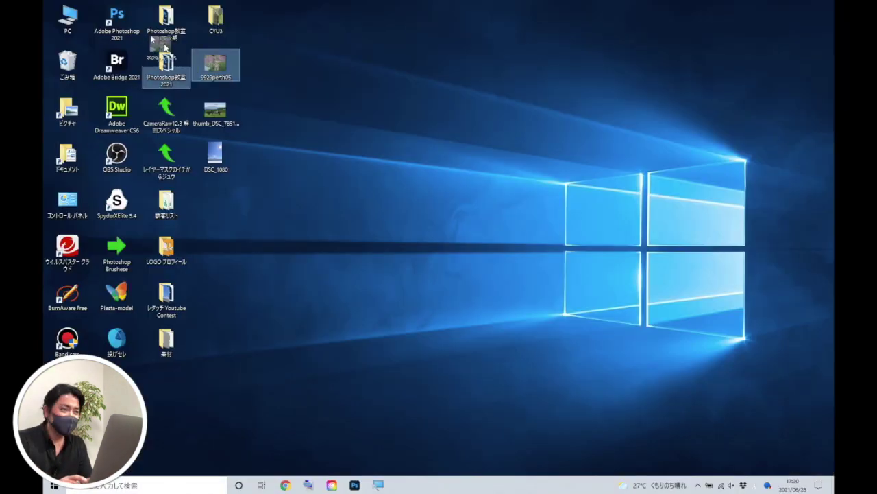
pyautogui.moveTo(214, 63); pyautogui.dragTo(108, 19)
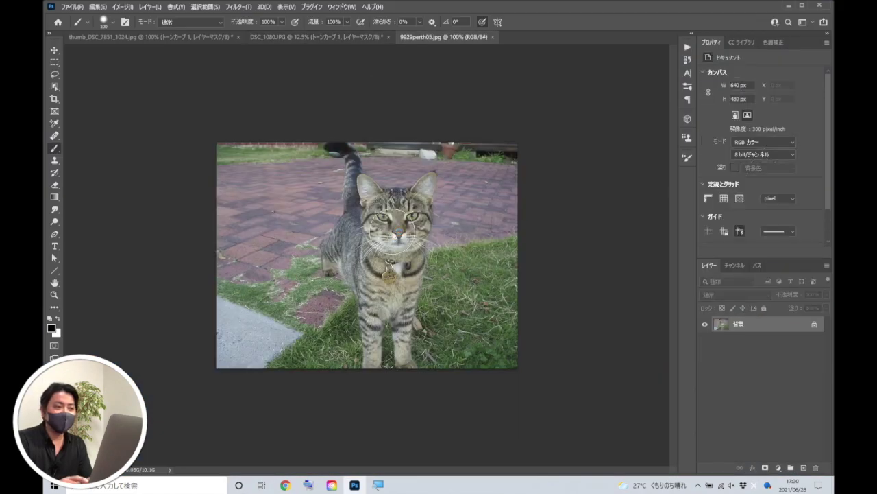
pyautogui.click(162, 39)
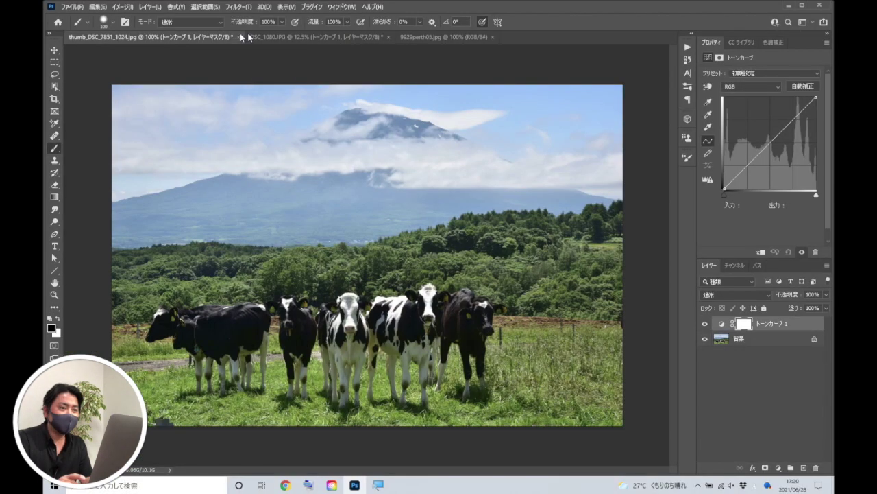
pyautogui.click(279, 35)
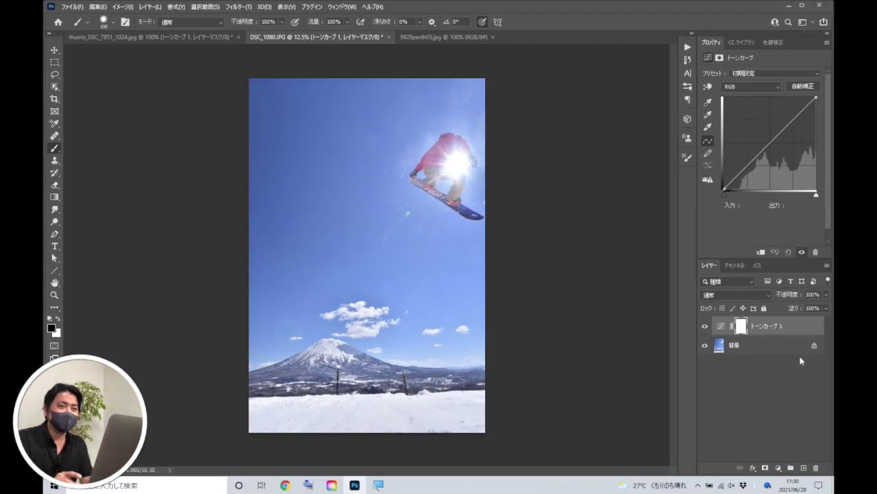
pyautogui.click(445, 36)
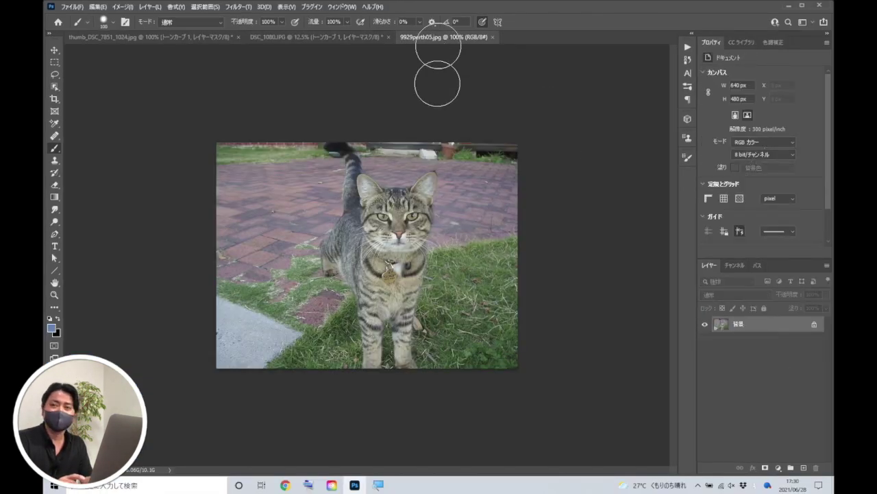
# Give the cat photo a トーンカーブ Curves layer, then return to the cow photo.
pyautogui.click(778, 468)
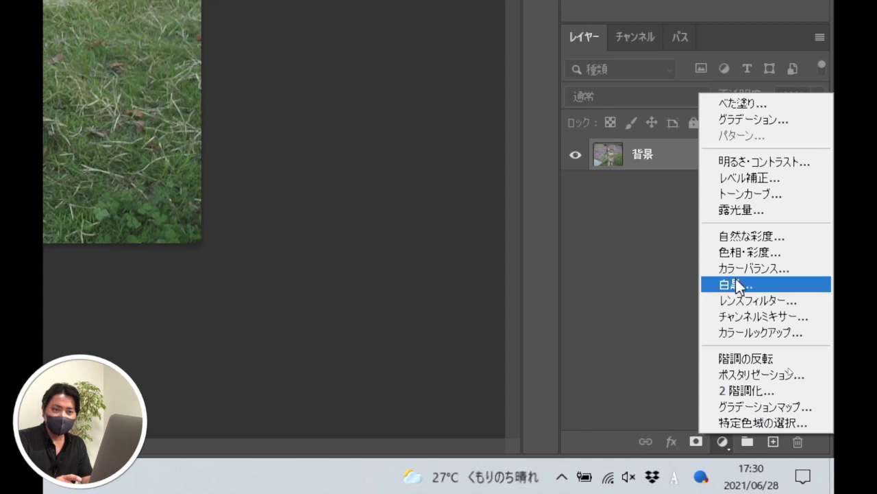
pyautogui.click(743, 193)
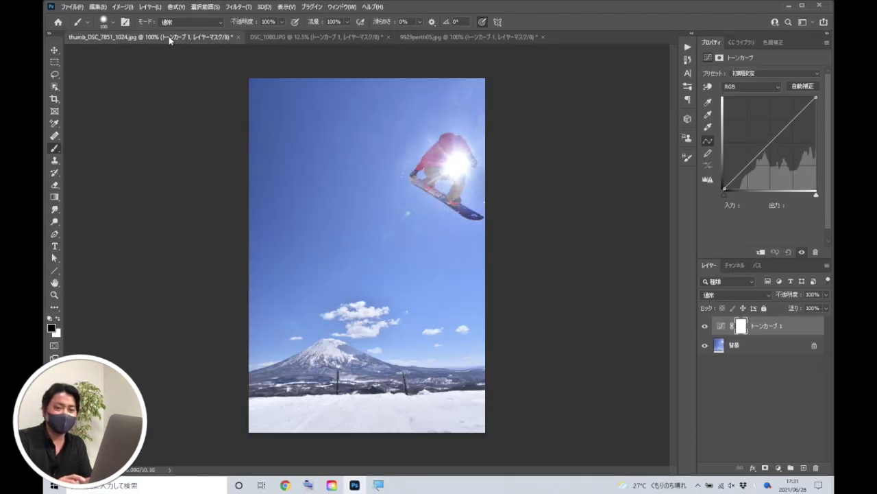
pyautogui.click(169, 36)
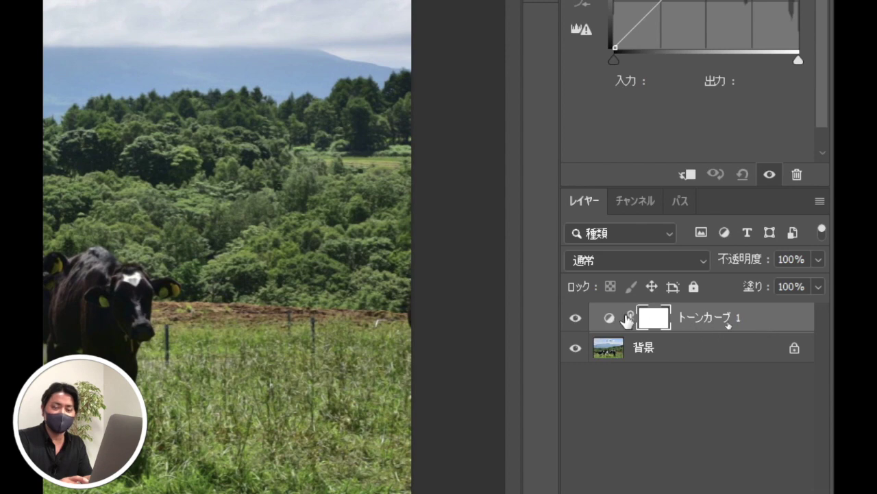
# Change layer thumbnails to medium, back to small, and bring up the DSC_1080 snowboard photo.
pyautogui.rightClick(610, 320)
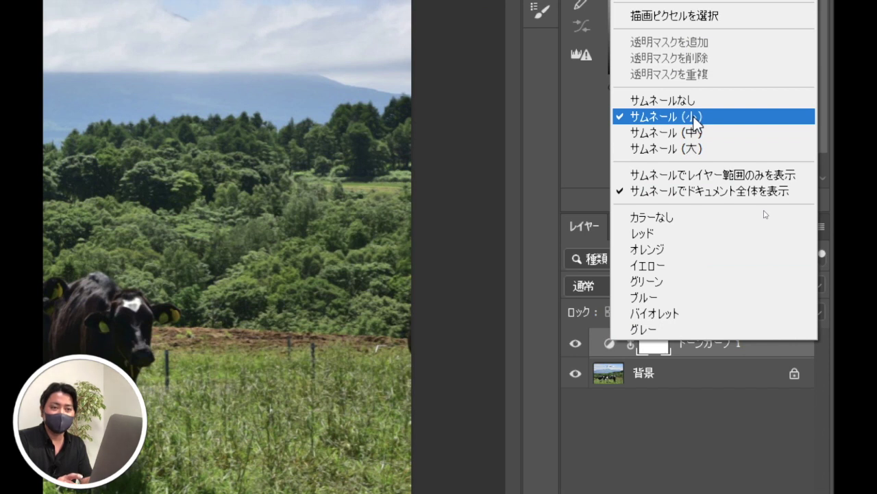
pyautogui.click(657, 133)
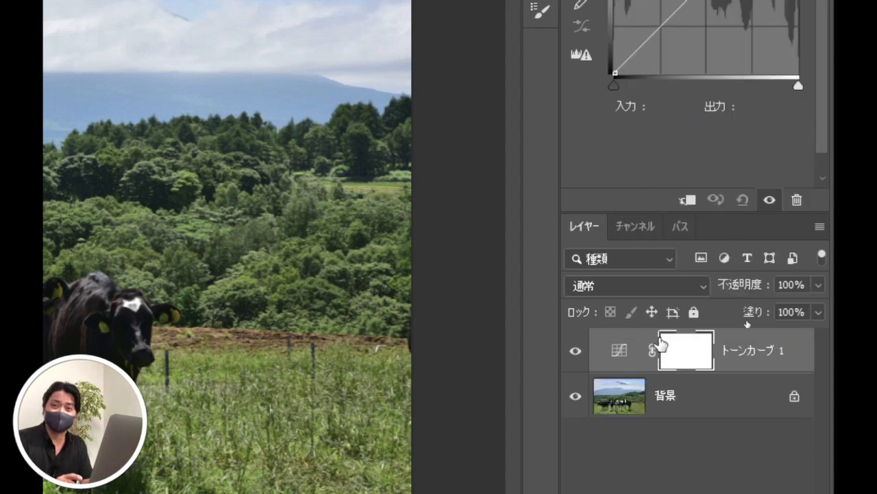
pyautogui.rightClick(625, 351)
pyautogui.click(658, 122)
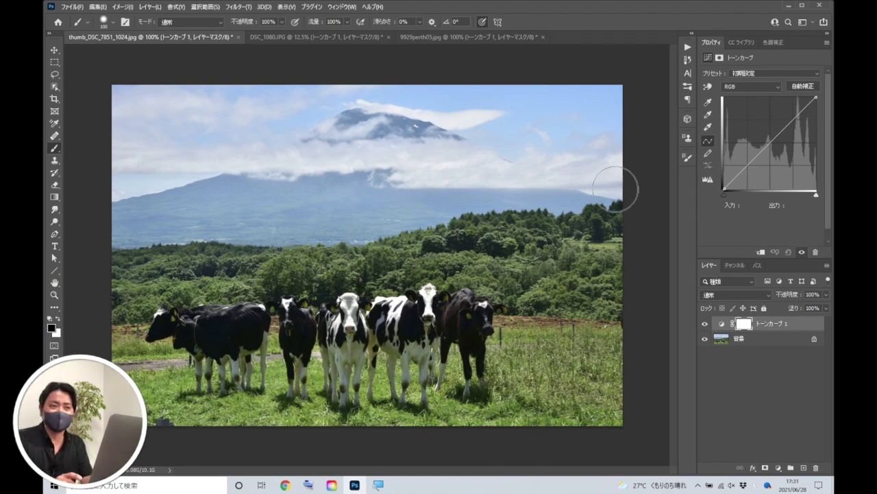
pyautogui.click(286, 39)
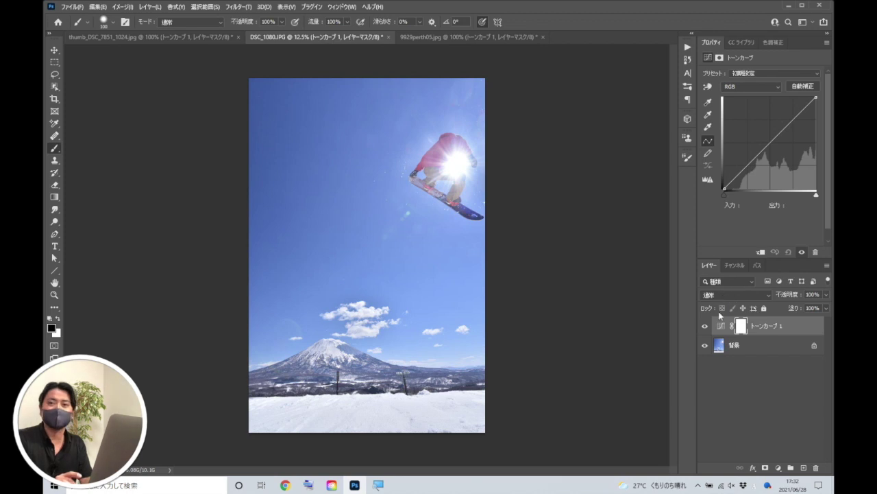
# Fit the 9929perth05 cat photo on screen with Ctrl+0, comparing it against the cow photo.
pyautogui.click(162, 37)
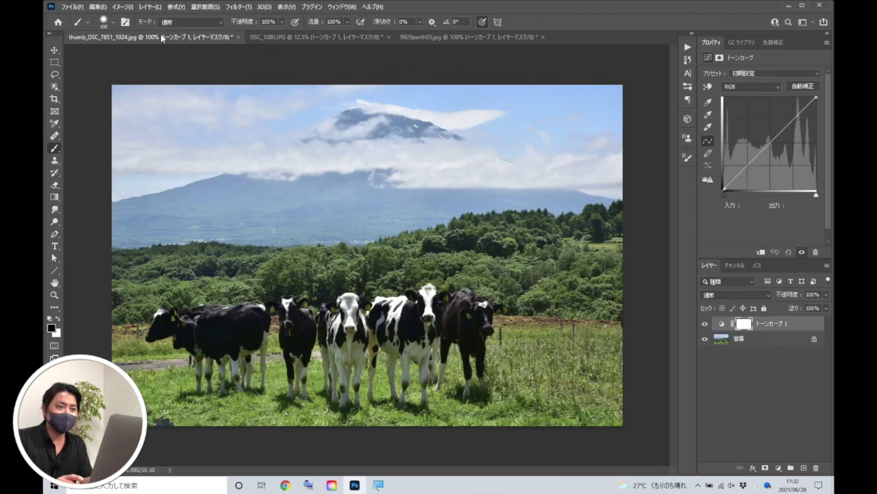
pyautogui.click(444, 36)
pyautogui.hotkey('ctrl', '0')
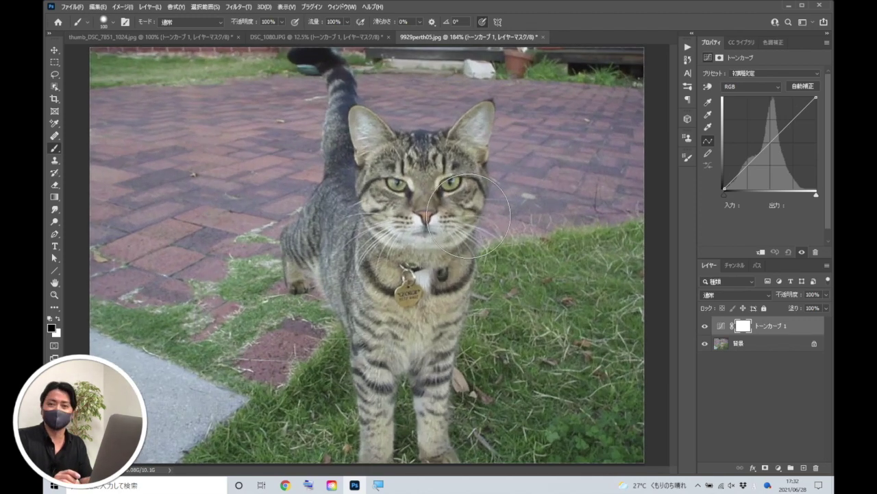
pyautogui.click(185, 38)
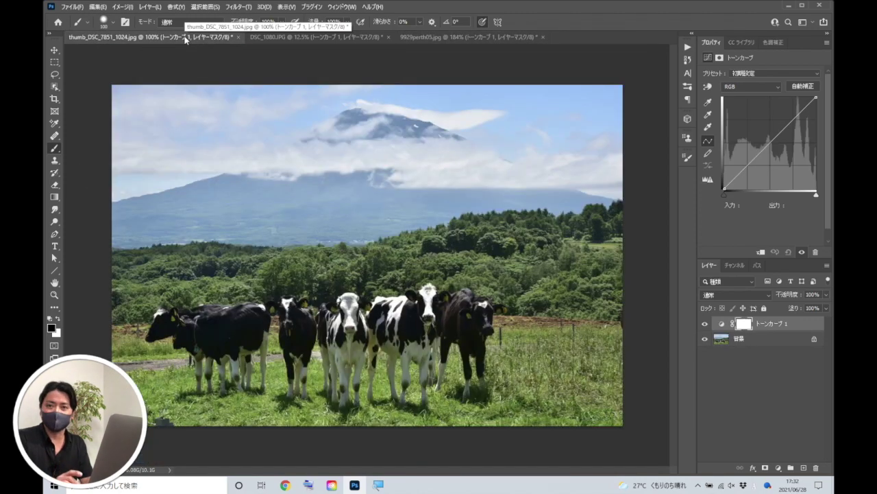
pyautogui.click(448, 38)
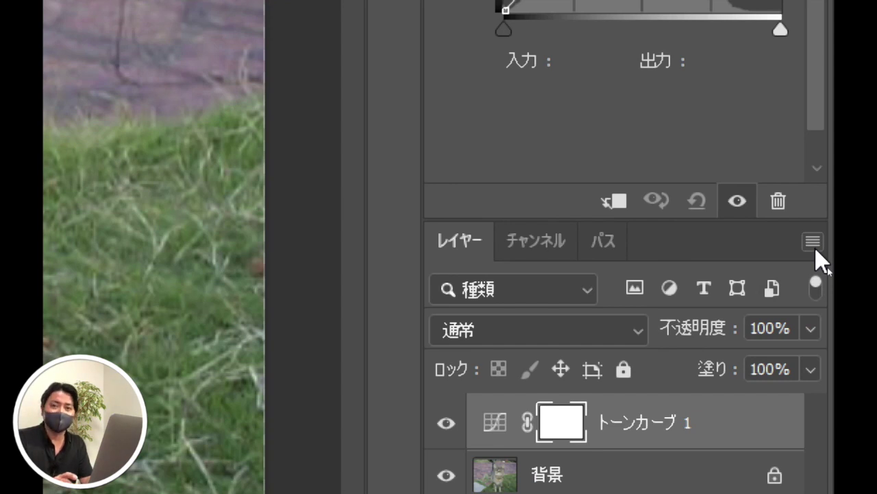
pyautogui.click(816, 249)
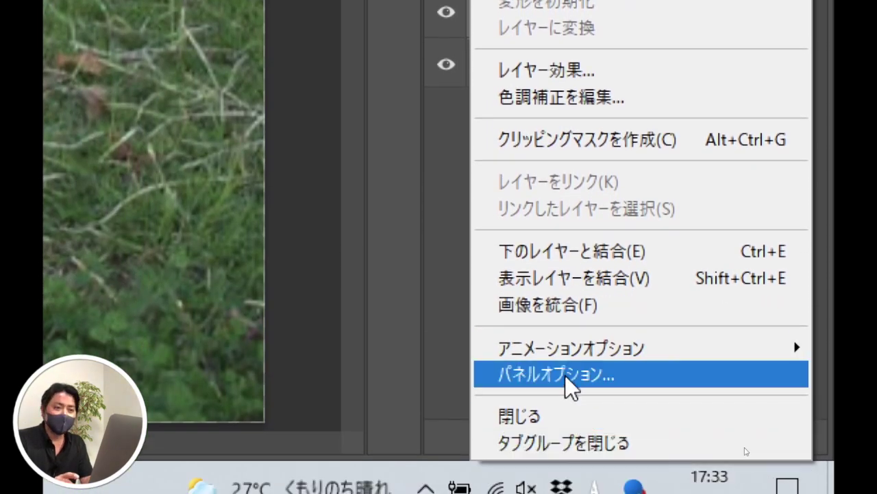
pyautogui.click(565, 374)
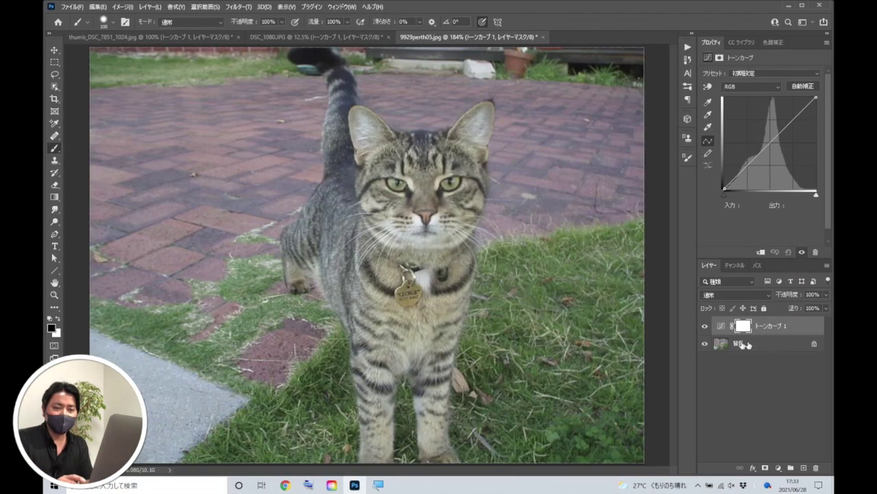
# Marquee a rectangle around the cat's head on the Background and copy it to Layer 1.
pyautogui.click(739, 344)
pyautogui.click(786, 322)
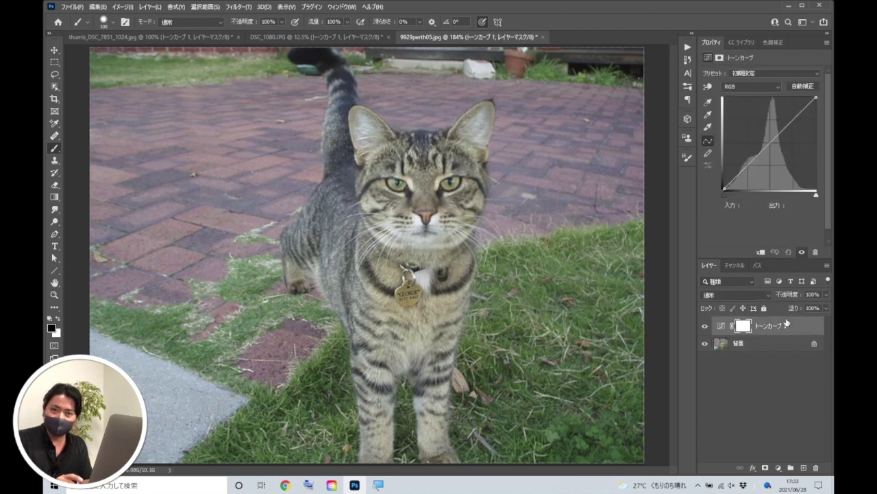
pyautogui.click(739, 344)
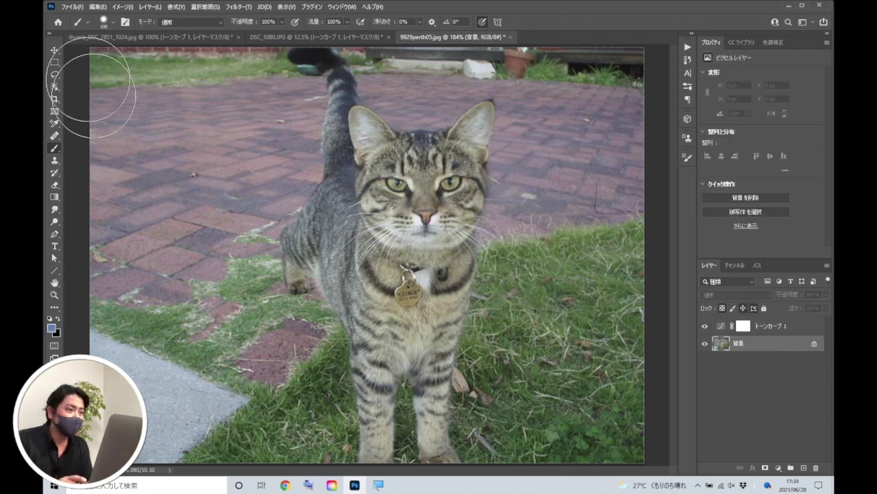
pyautogui.click(55, 63)
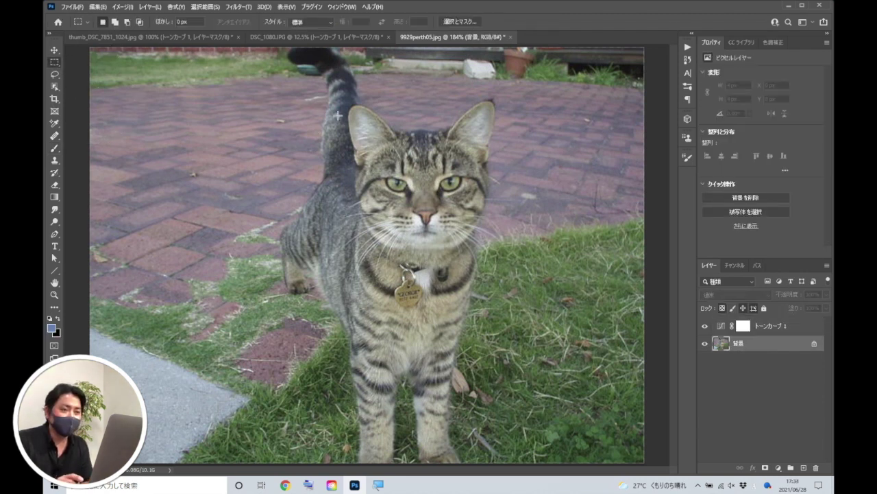
pyautogui.moveTo(338, 115); pyautogui.dragTo(506, 246)
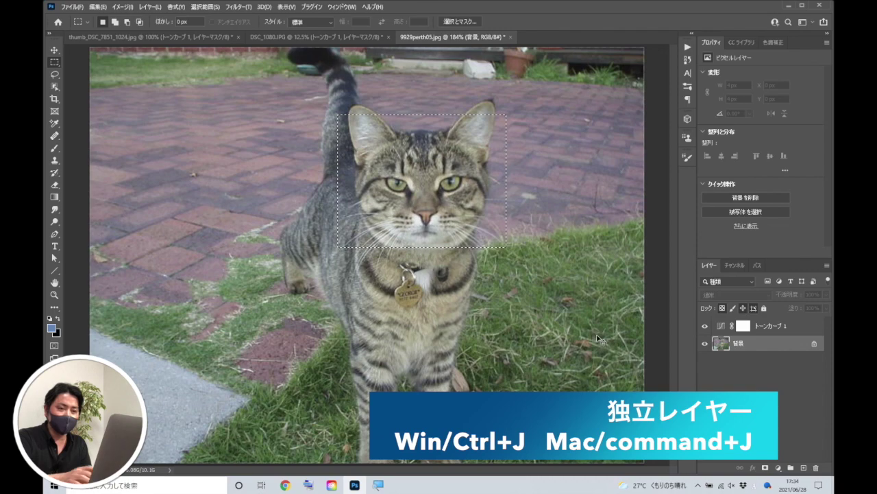
pyautogui.hotkey('ctrl', 'j')
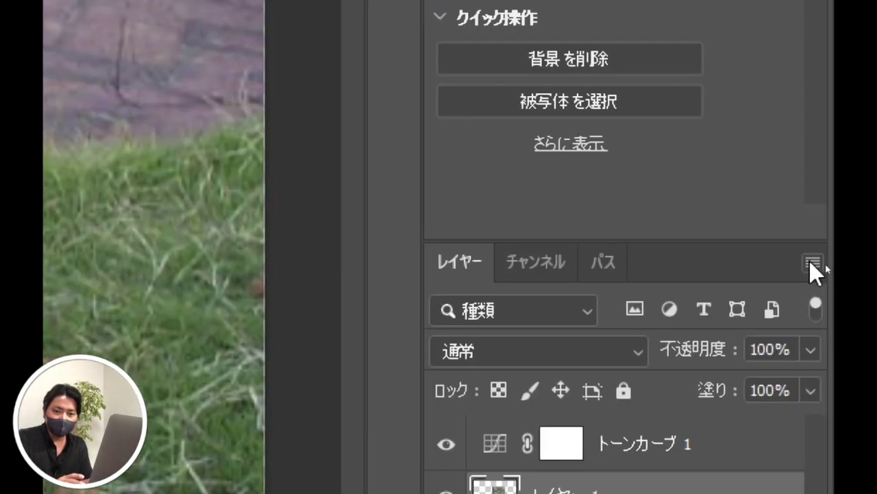
# Set the Layers Panel Options thumbnail contents to Layer Bounds.
pyautogui.click(811, 262)
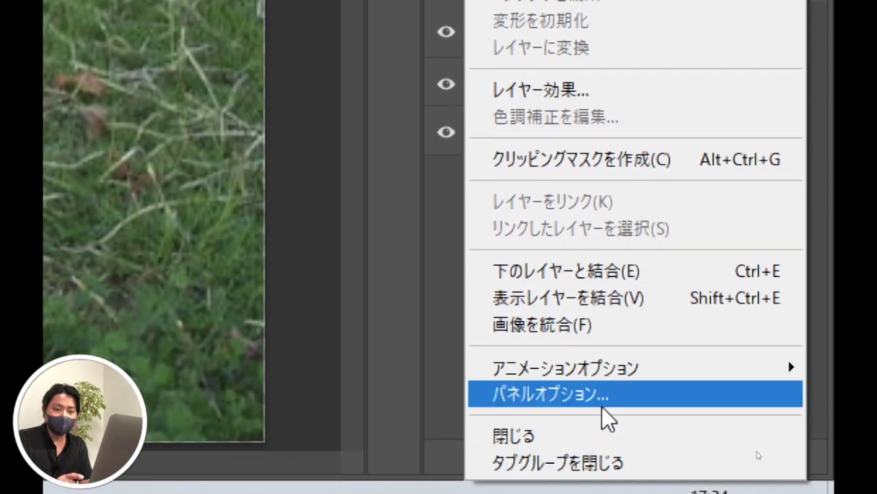
pyautogui.click(603, 407)
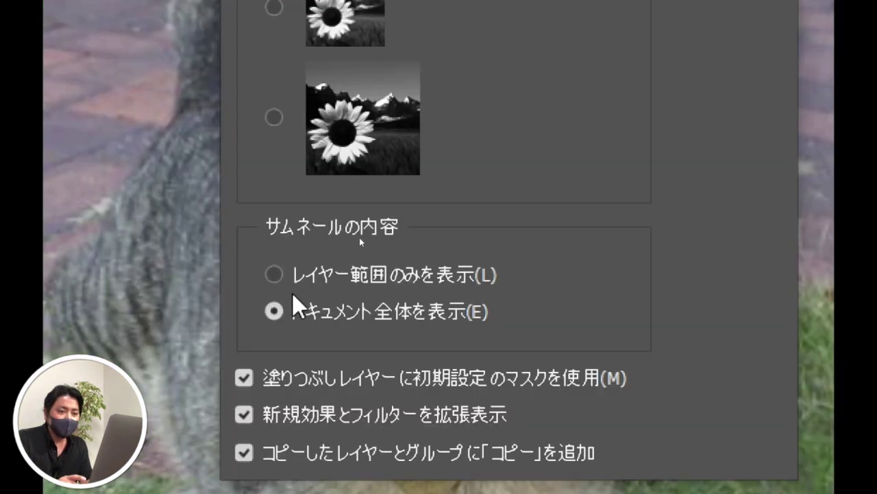
pyautogui.click(271, 273)
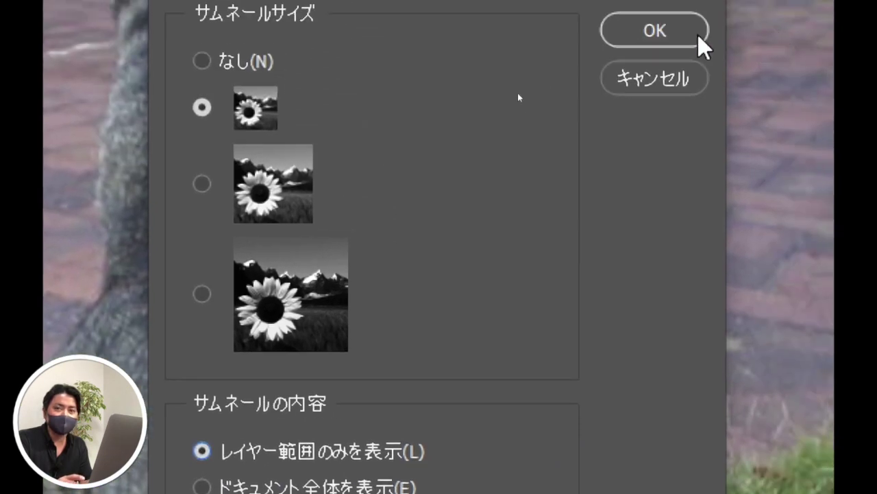
pyautogui.click(672, 33)
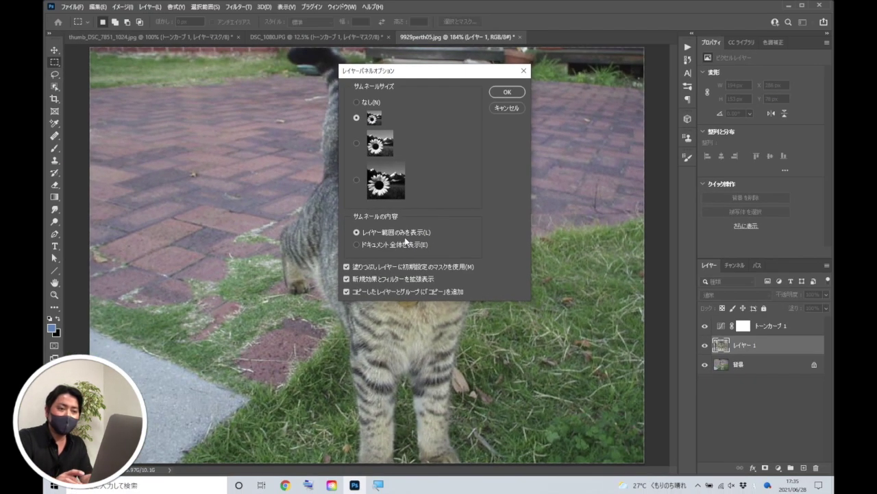
# Close Panel Options and toggle Layer 1's thumbnail between Layer Bounds and Entire Document, ending on Entire Document.
pyautogui.click(505, 109)
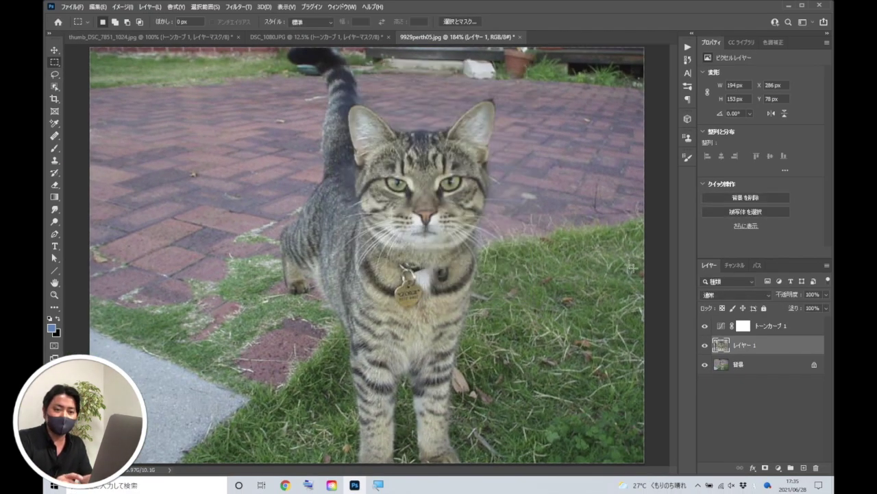
pyautogui.rightClick(726, 347)
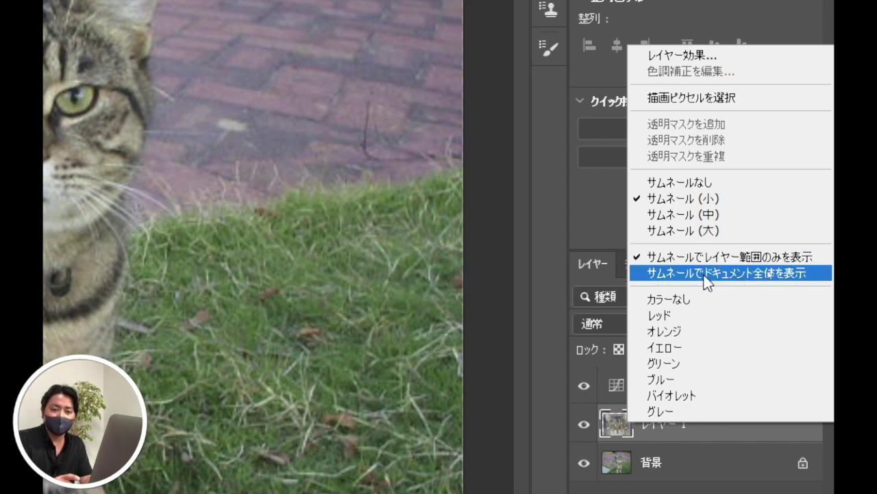
pyautogui.click(750, 276)
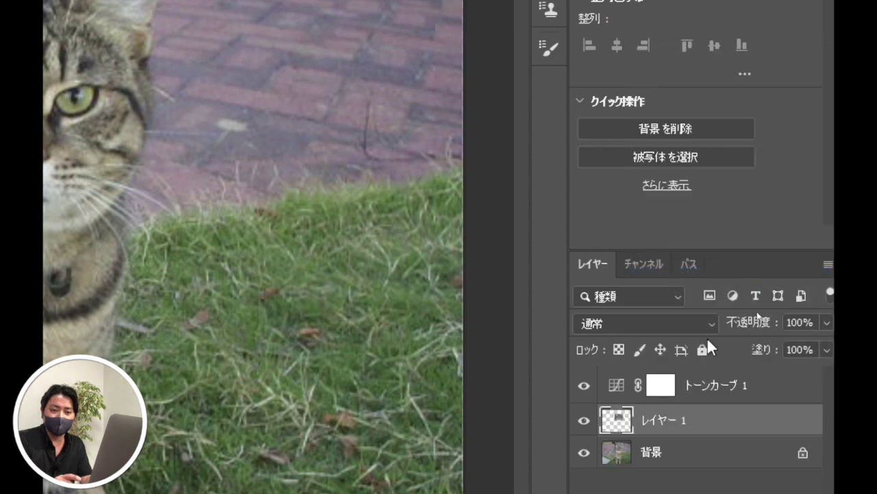
pyautogui.rightClick(618, 425)
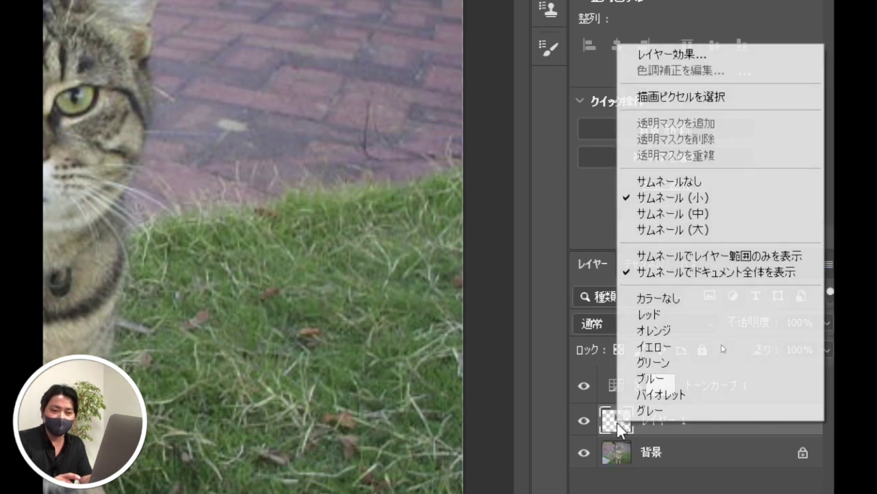
pyautogui.click(690, 258)
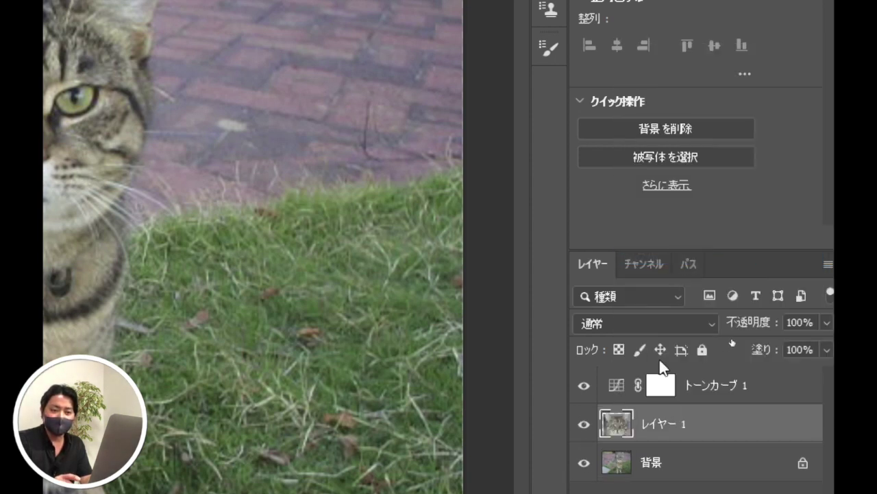
pyautogui.rightClick(617, 422)
pyautogui.click(694, 271)
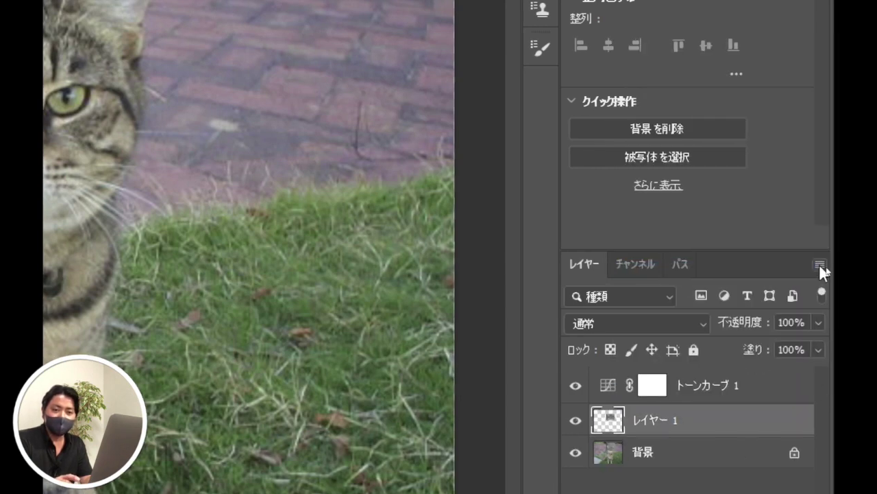
pyautogui.click(820, 264)
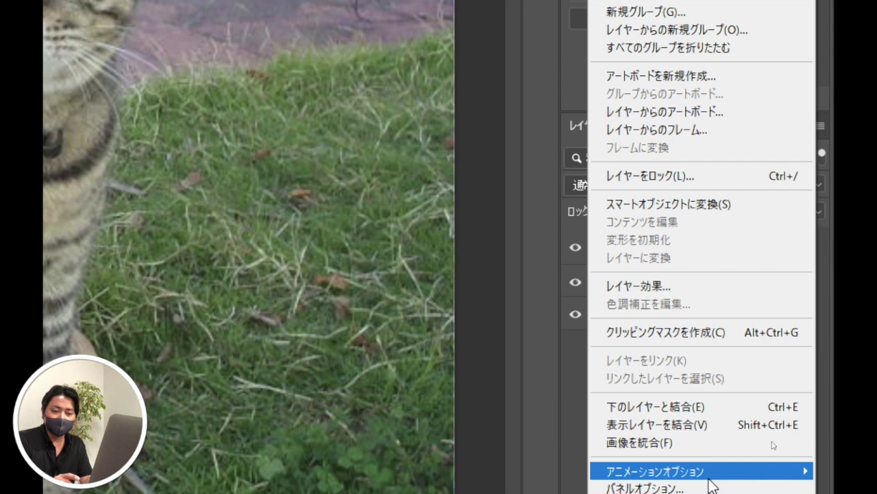
pyautogui.click(710, 483)
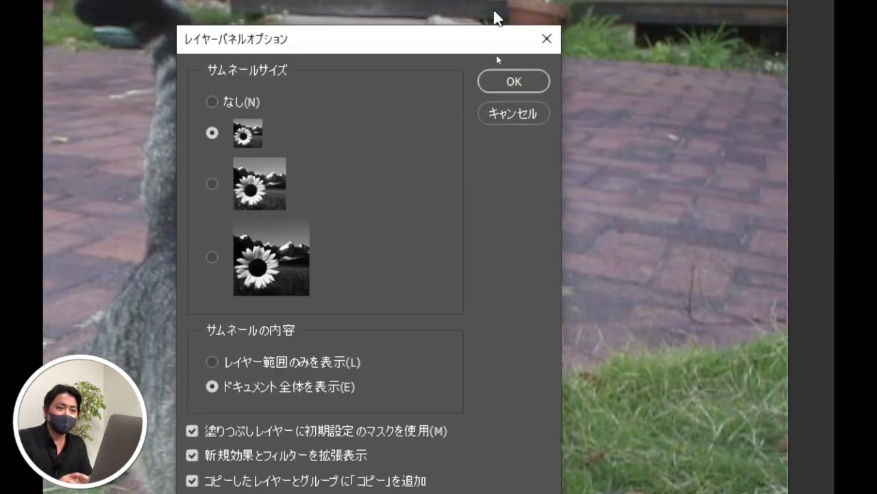
pyautogui.click(511, 117)
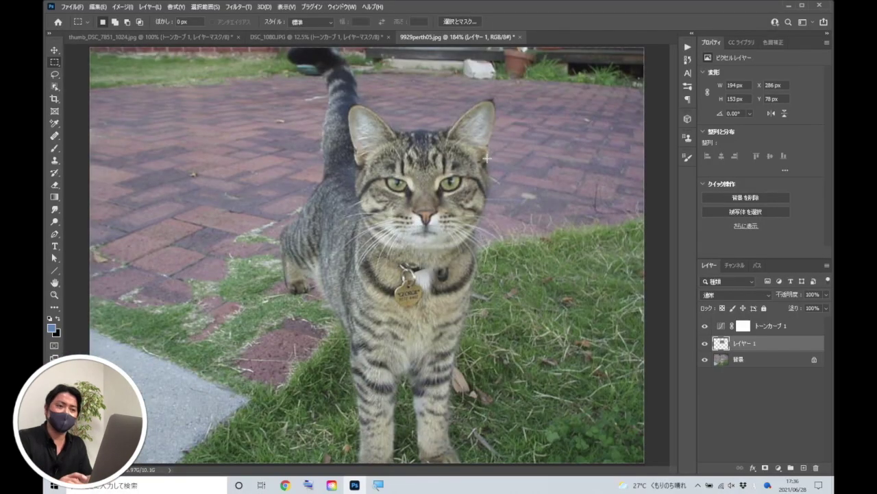
pyautogui.click(784, 332)
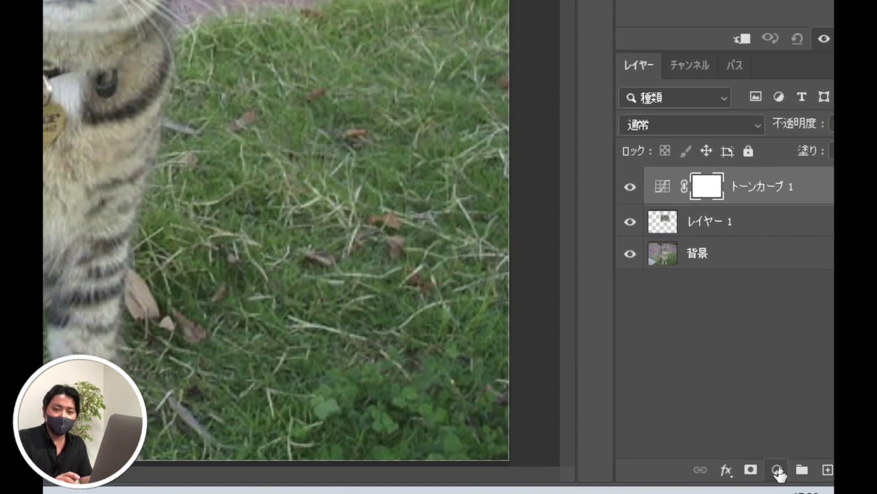
pyautogui.click(779, 469)
pyautogui.click(799, 300)
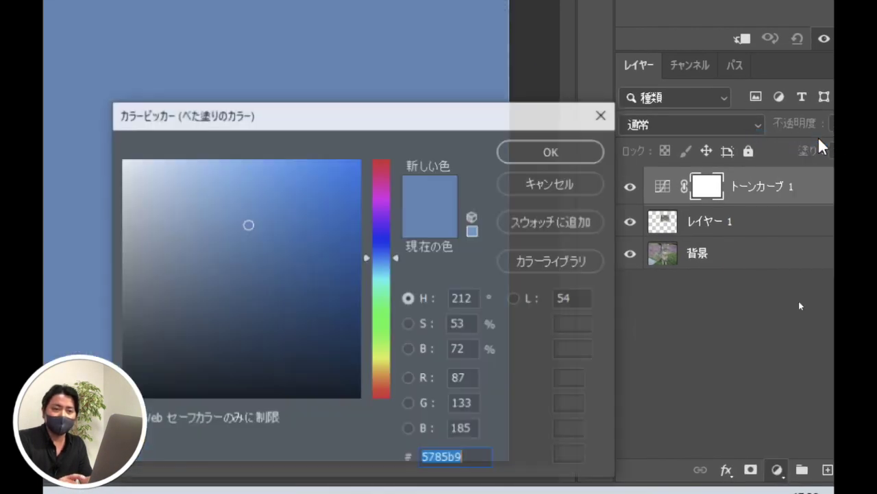
pyautogui.click(379, 360)
pyautogui.moveTo(379, 360); pyautogui.dragTo(383, 385)
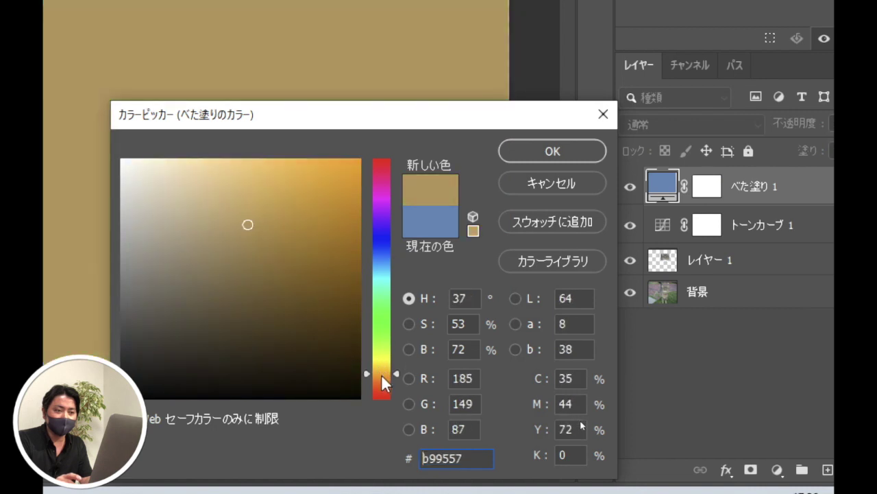
pyautogui.click(345, 231)
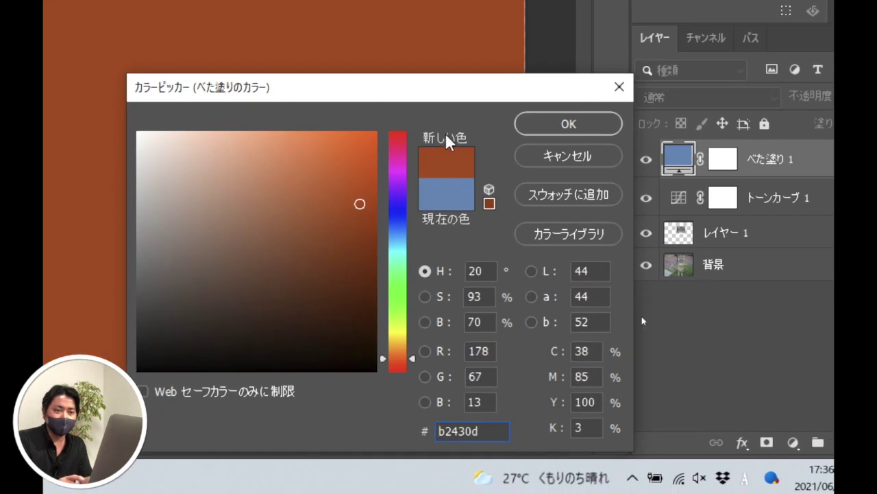
pyautogui.click(565, 154)
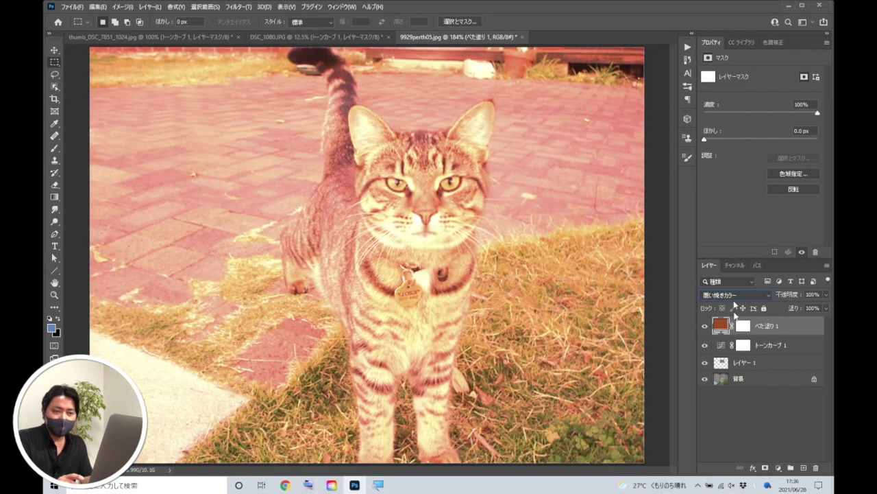
pyautogui.doubleClick(721, 328)
pyautogui.click(560, 381)
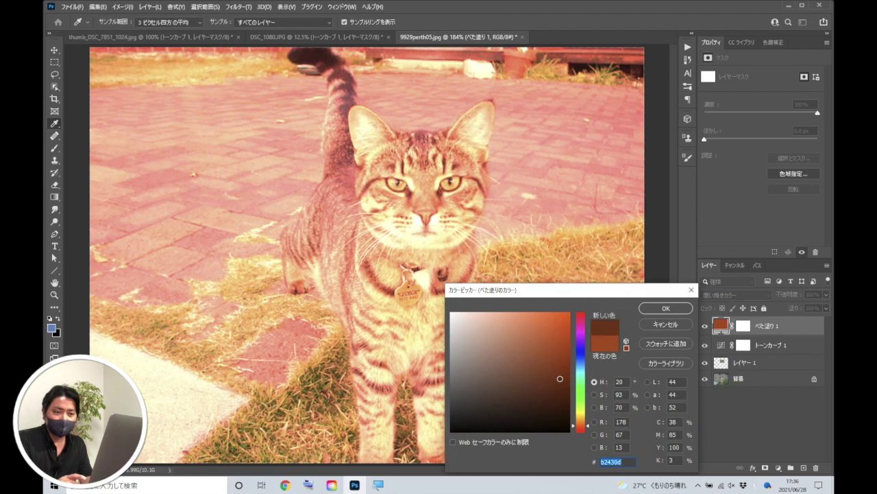
pyautogui.moveTo(560, 385); pyautogui.dragTo(560, 389)
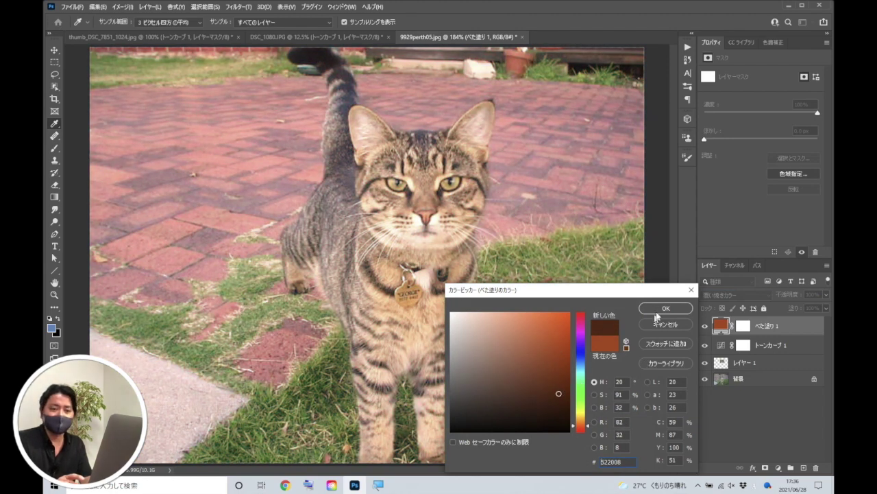
pyautogui.click(658, 310)
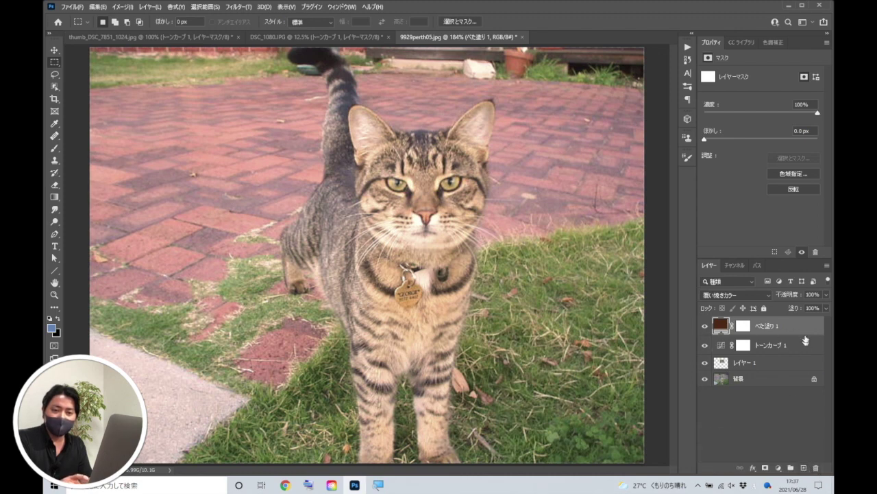
# Delete the existing colour fill layer and turn off default masks for new fill layers.
pyautogui.moveTo(793, 327); pyautogui.dragTo(816, 467)
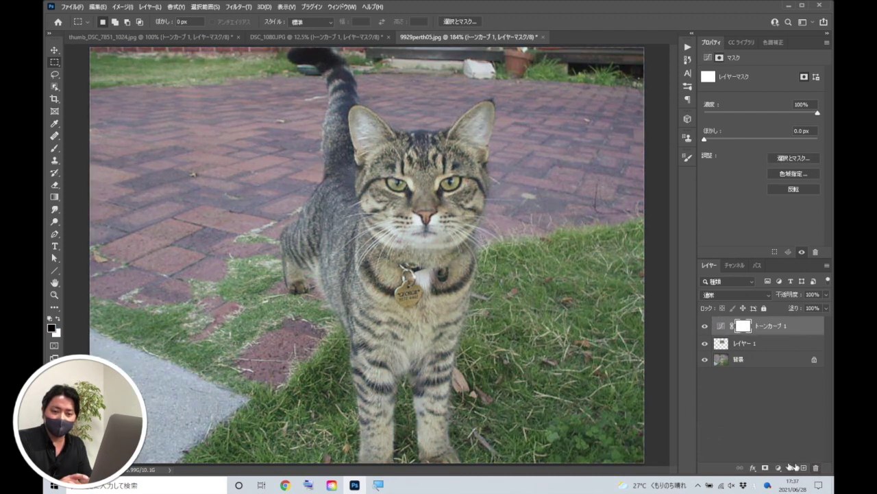
pyautogui.click(780, 468)
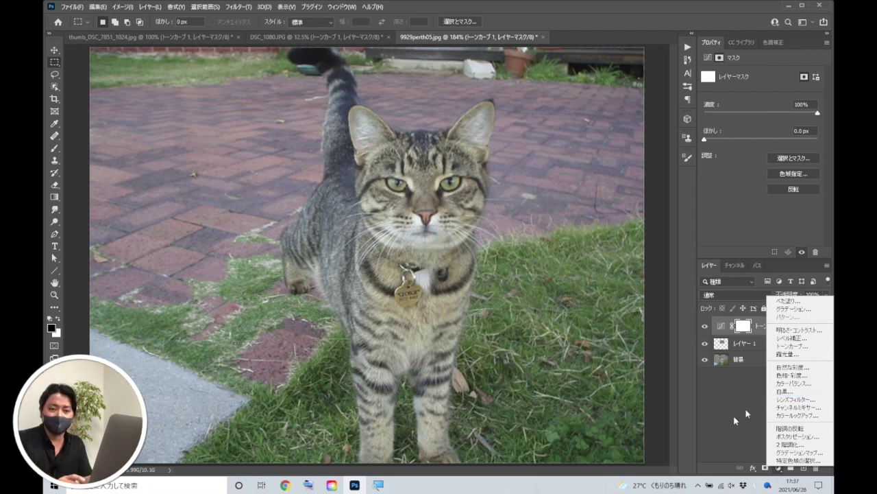
pyautogui.click(747, 399)
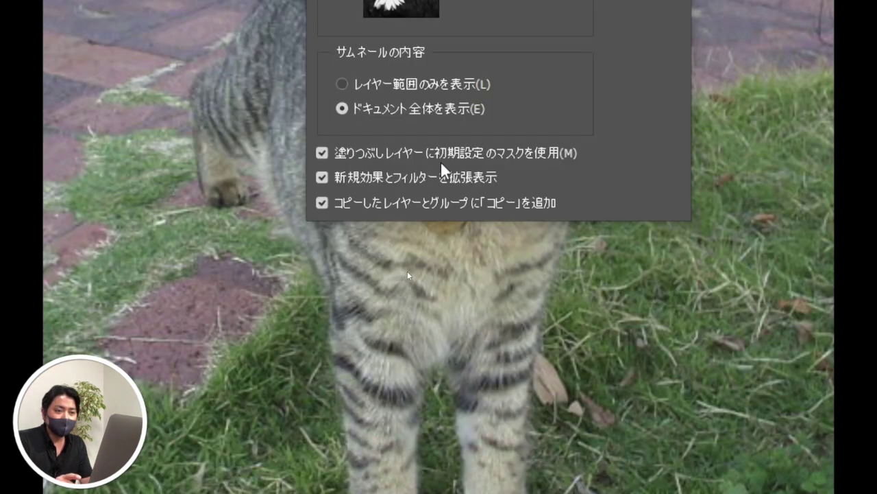
pyautogui.click(321, 152)
# Add a brown べた塗り solid-colour fill layer blended in 覆い焼きカラー (Color Dodge) mode.
pyautogui.click(654, 18)
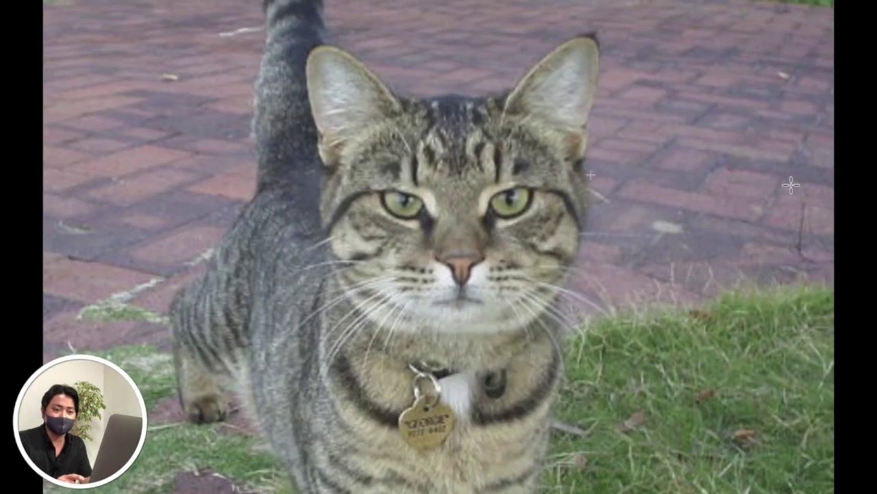
pyautogui.click(788, 301)
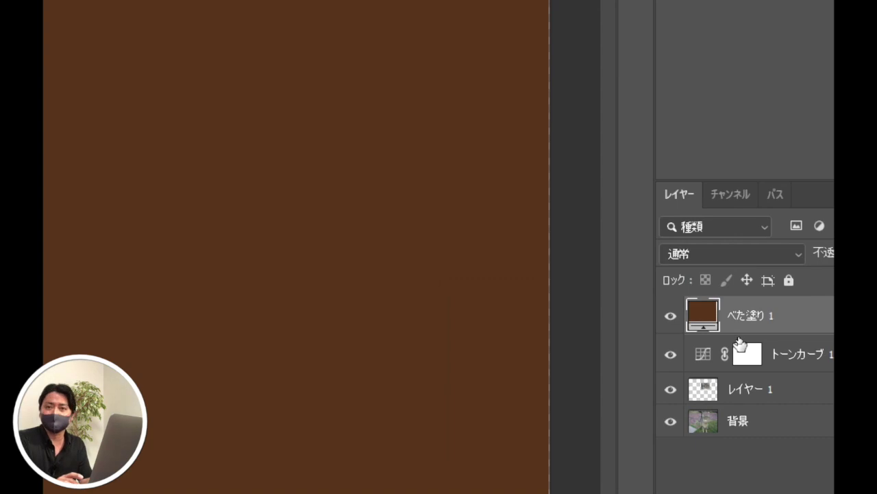
pyautogui.click(761, 255)
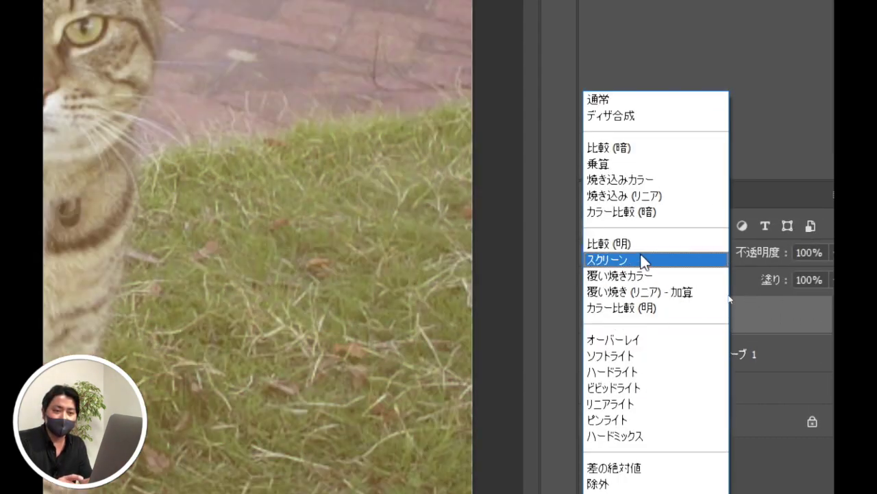
pyautogui.click(637, 275)
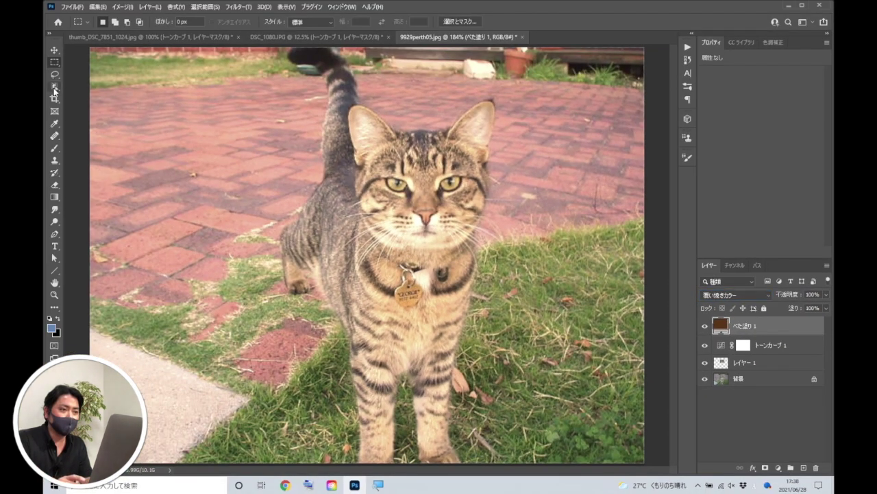
# Select the cat with Object Selection and add that selection as a mask on べた塗り 1.
pyautogui.click(54, 86)
pyautogui.moveTo(259, 48); pyautogui.dragTo(508, 471)
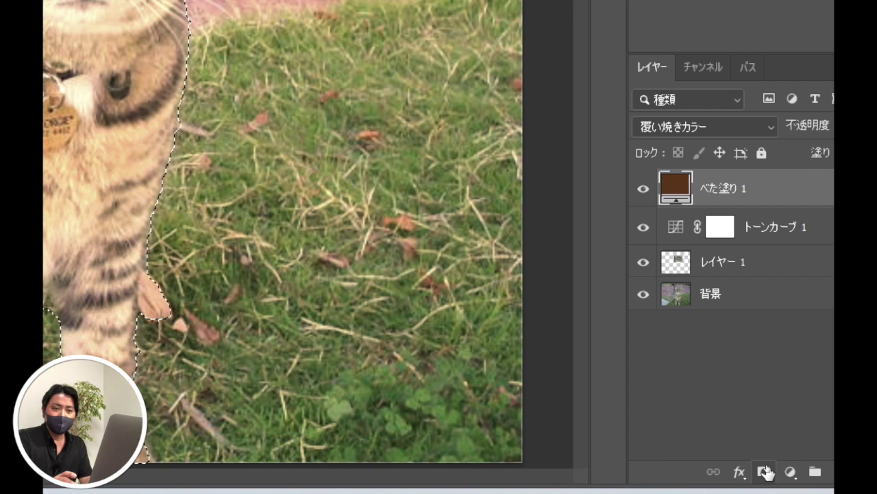
pyautogui.click(765, 472)
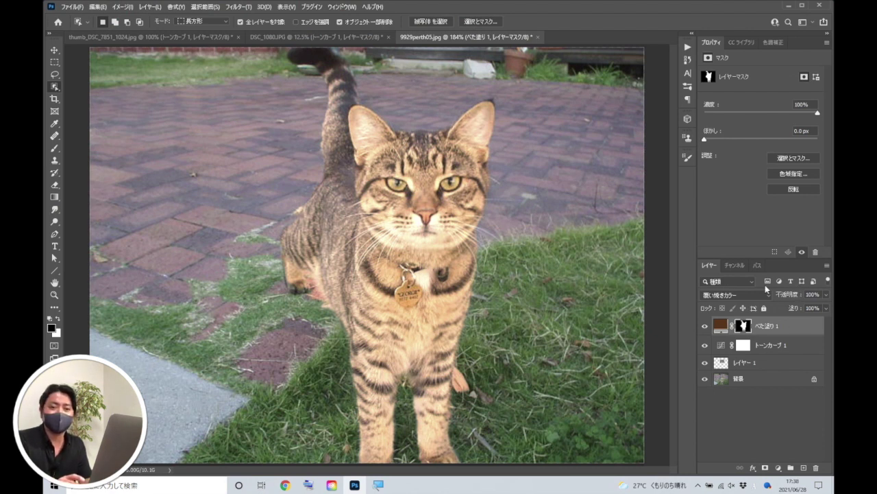
pyautogui.click(826, 268)
# Enable Use Default Masks on Fill Layers and convert レイヤー 2 into a smart object.
pyautogui.click(740, 446)
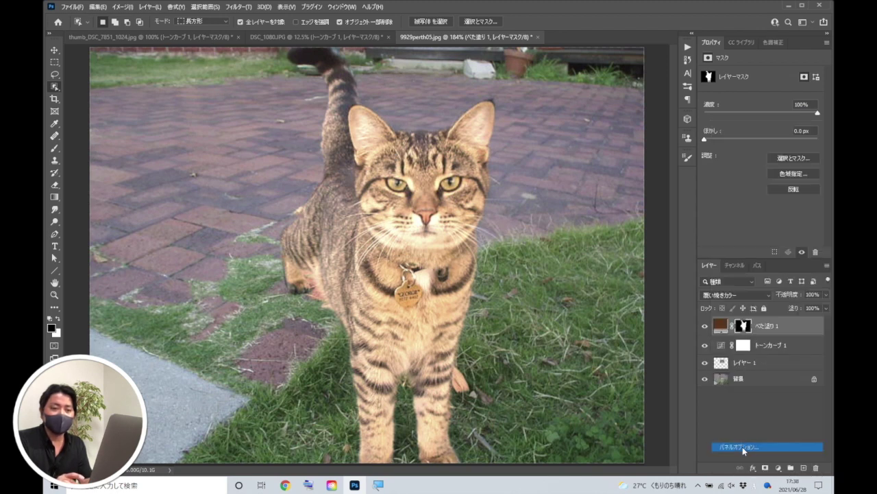
pyautogui.click(356, 267)
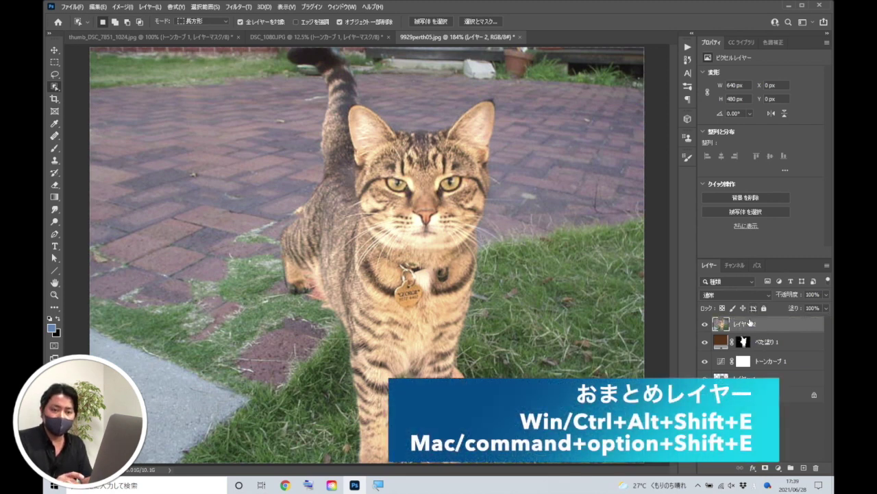
pyautogui.rightClick(760, 327)
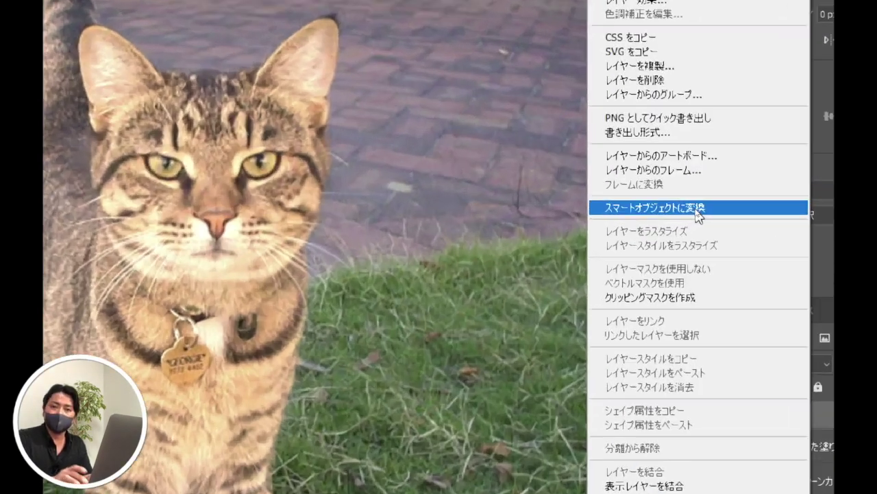
pyautogui.click(694, 207)
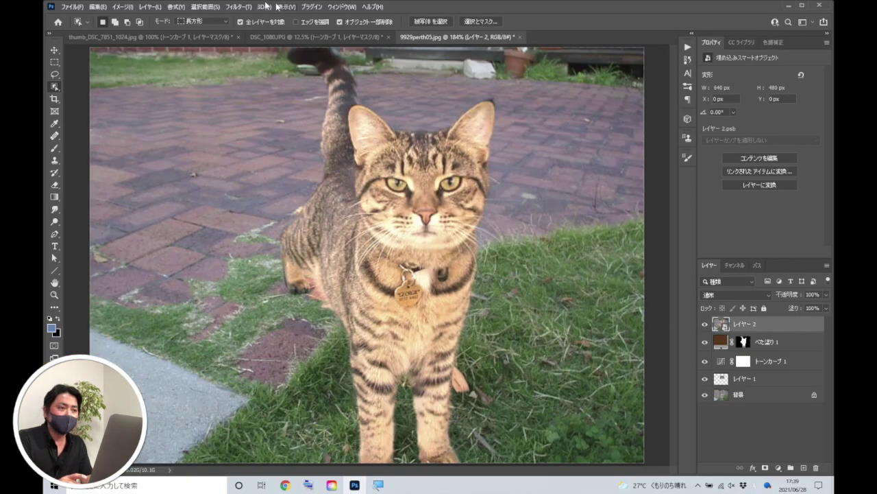
pyautogui.click(247, 7)
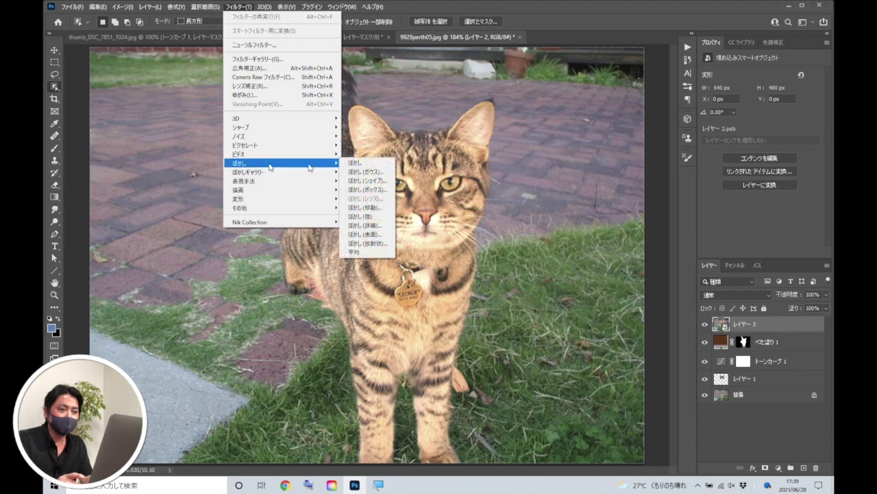
# Apply a Gaussian Blur with a 4.4-pixel radius to the レイヤー 2 smart object.
pyautogui.click(353, 173)
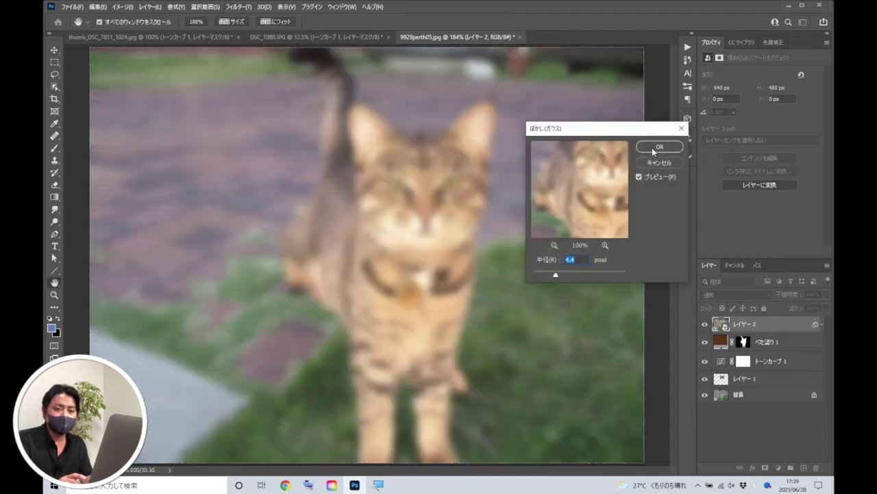
pyautogui.click(657, 147)
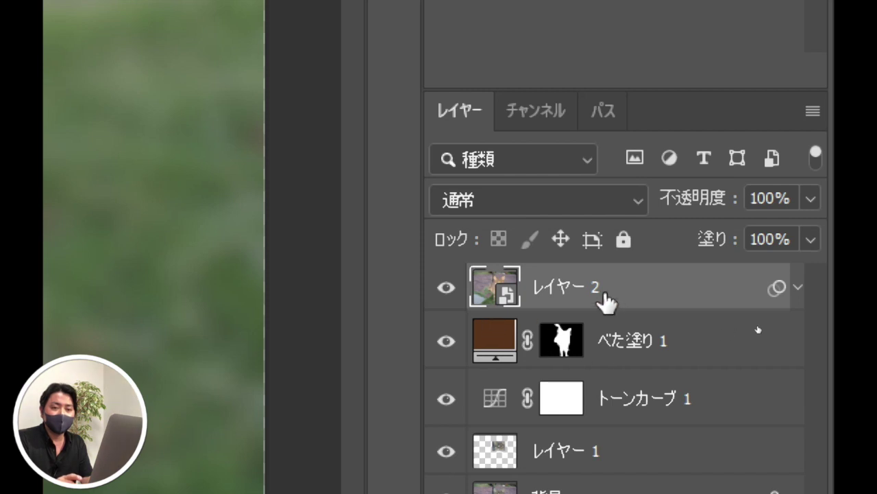
# Expand and collapse the Gaussian Blur smart filter rows under レイヤー 2 several times.
pyautogui.click(796, 291)
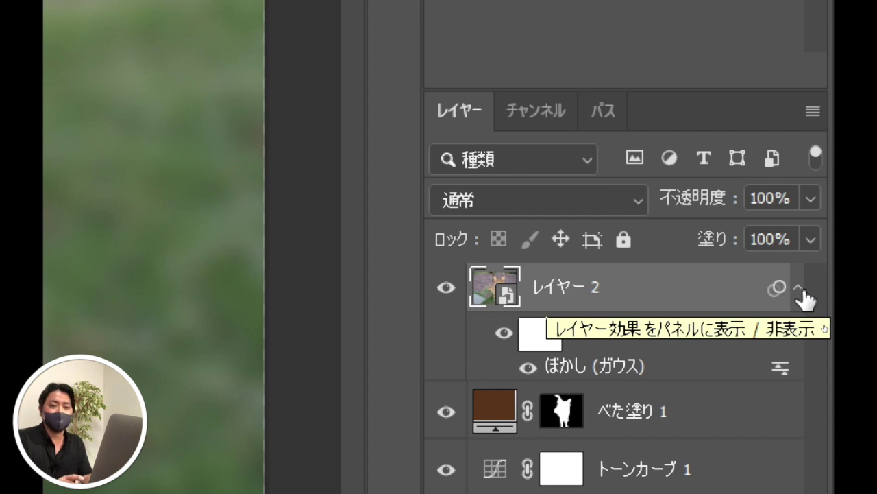
pyautogui.click(798, 290)
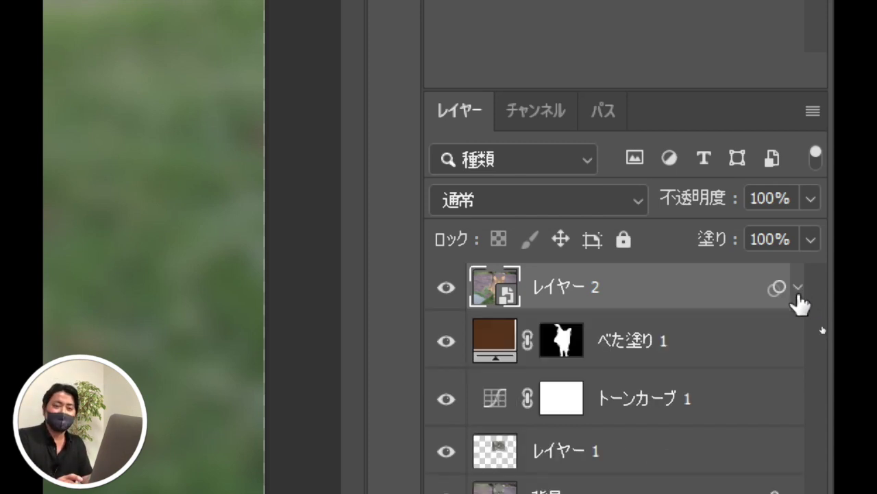
pyautogui.click(798, 291)
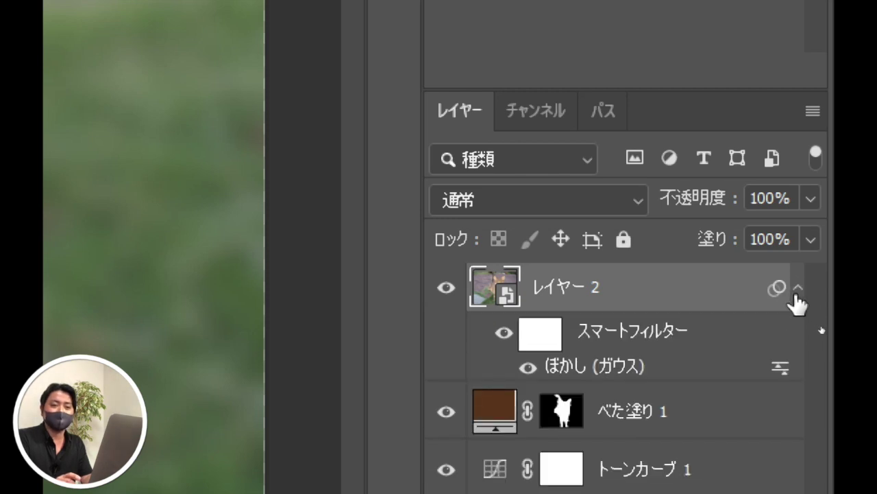
pyautogui.click(798, 291)
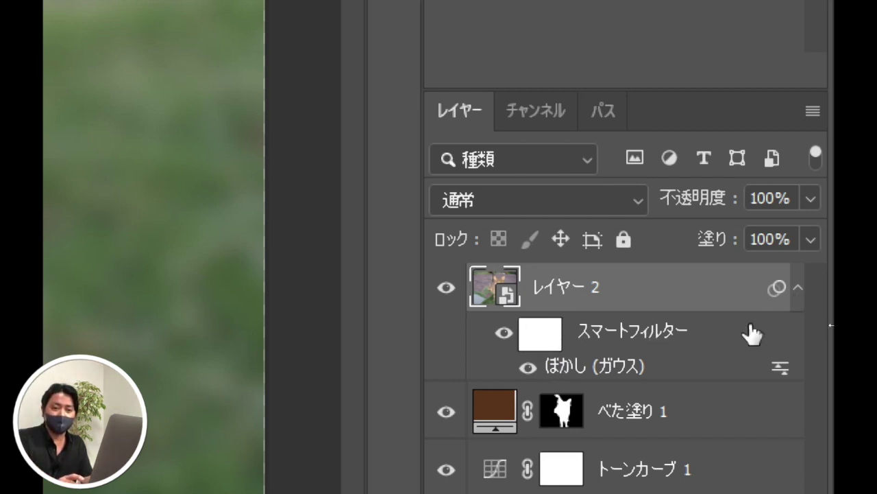
pyautogui.click(798, 288)
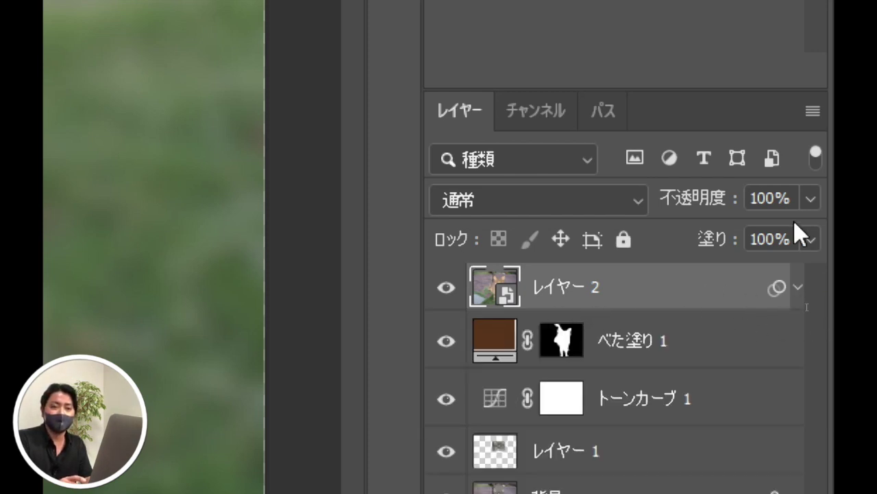
pyautogui.click(813, 111)
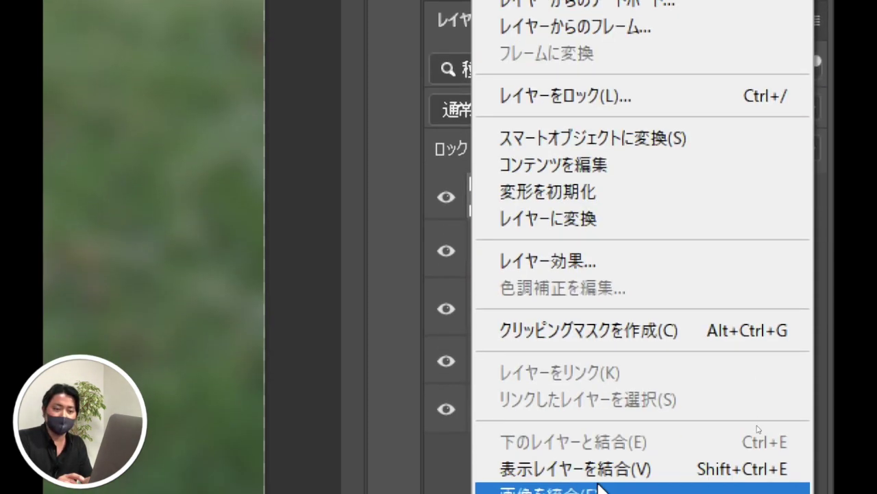
# Turn on Expand New Effects and Filters in Layers panel options, then delete レイヤー 2.
pyautogui.click(587, 436)
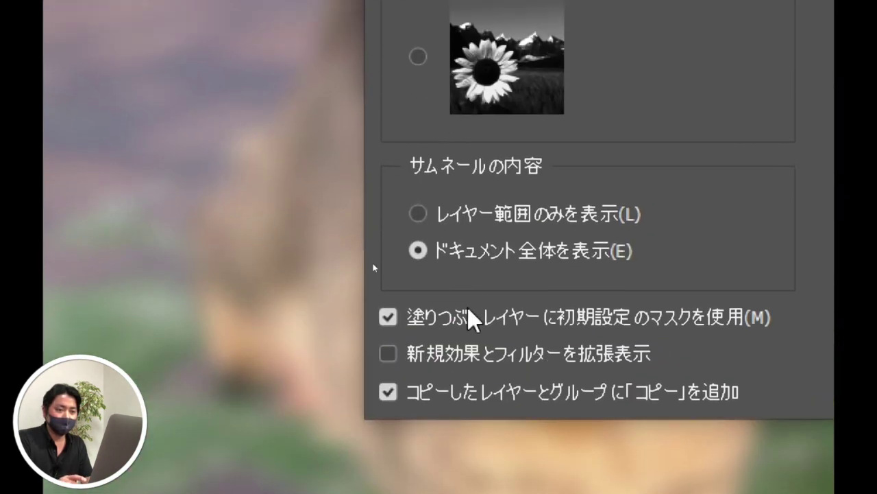
pyautogui.click(388, 355)
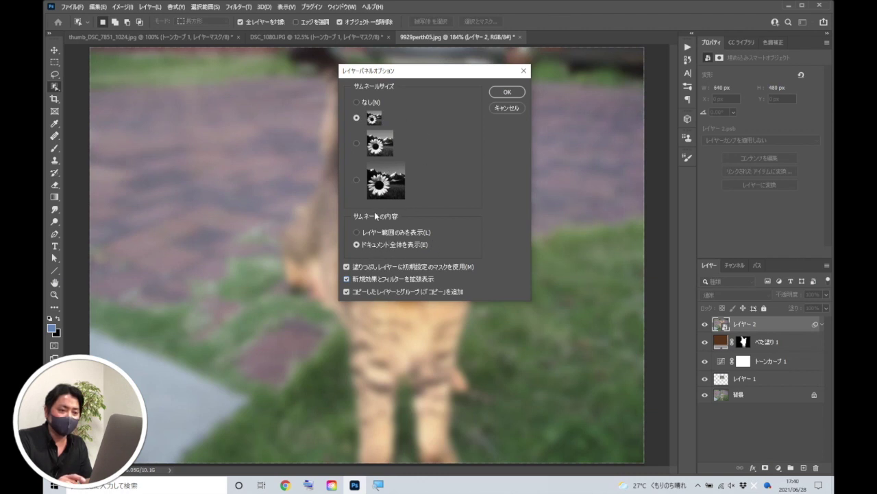
pyautogui.press('Return')
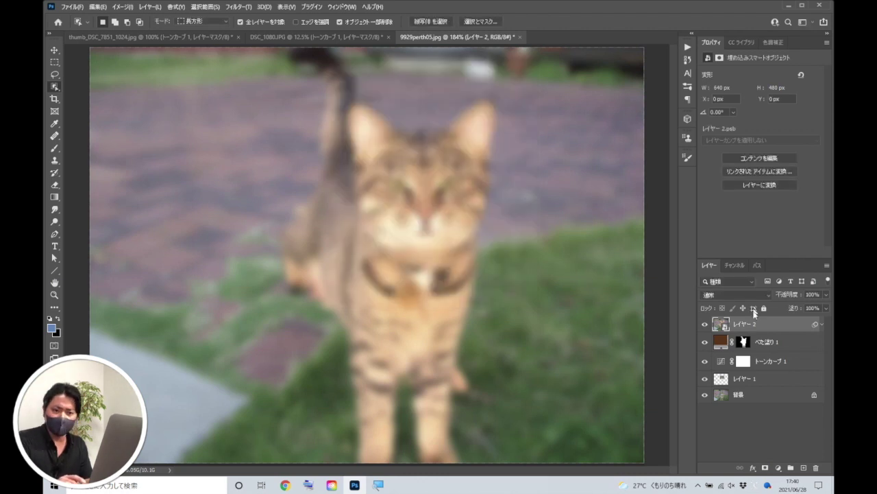
pyautogui.press('Delete')
pyautogui.click(778, 467)
# Add a トーンカーブ 2 Curves layer, then remove it along with the べた塗り 1 fill layer.
pyautogui.click(791, 350)
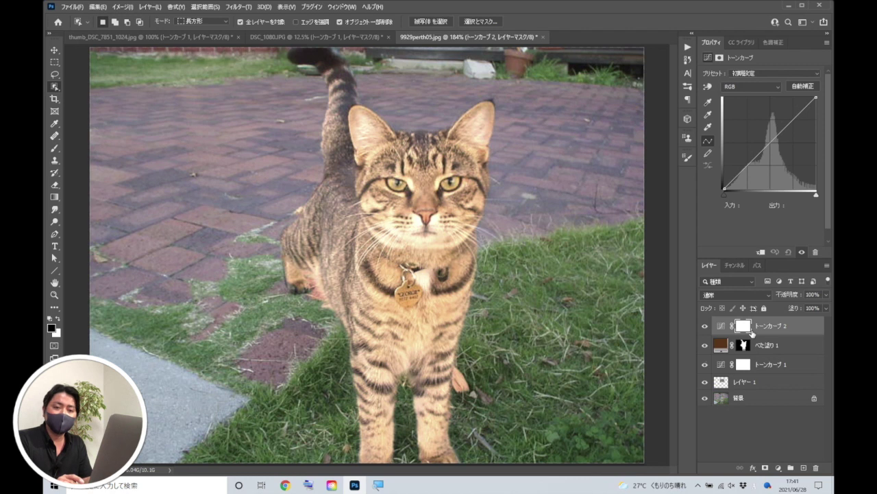
pyautogui.moveTo(752, 332); pyautogui.dragTo(741, 324)
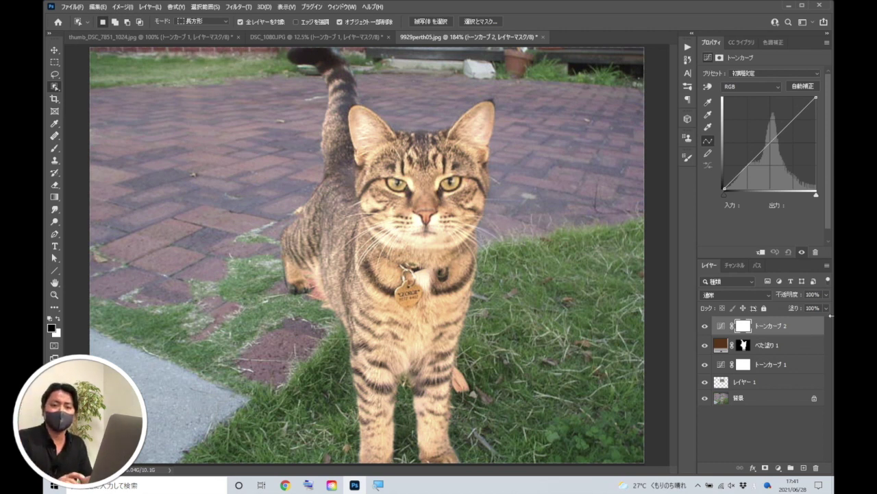
pyautogui.hotkey('ctrl', 'z')
pyautogui.hotkey('ctrl', 'z')
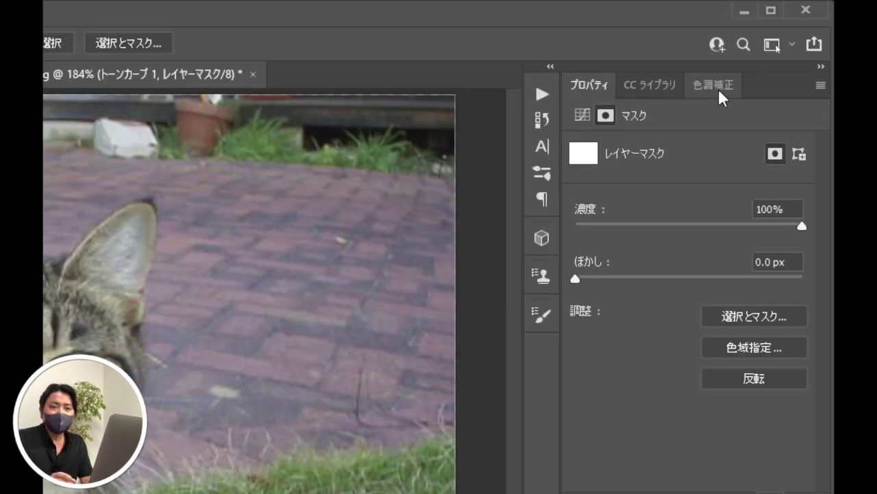
# Uncheck 初期設定でマスクを追加 in Adjustments options, then add a maskless トーンカーブ 2 Curves layer.
pyautogui.click(719, 89)
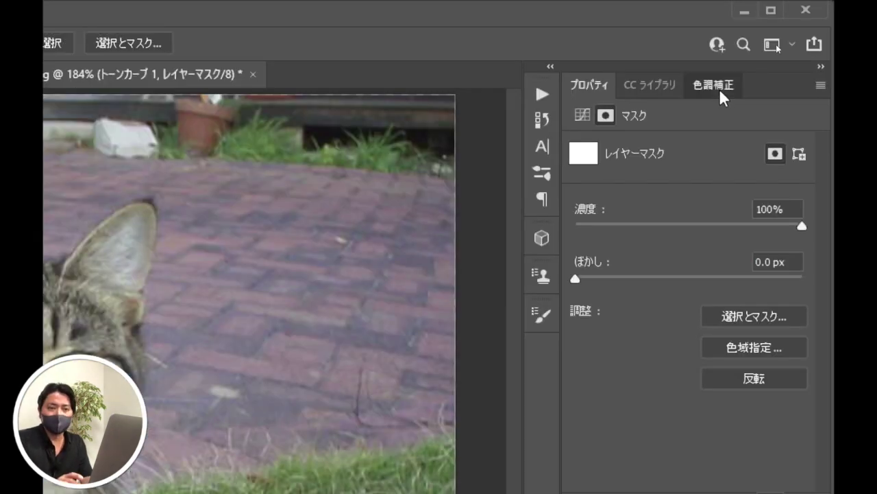
pyautogui.click(819, 87)
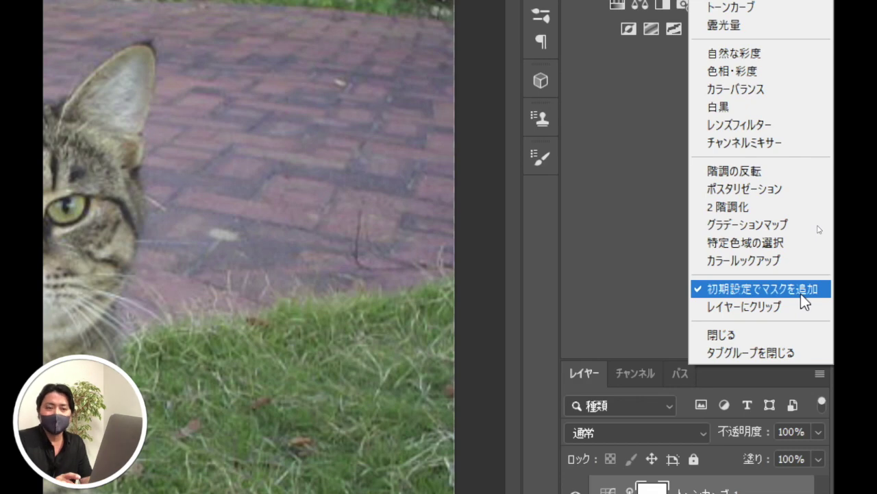
pyautogui.click(712, 290)
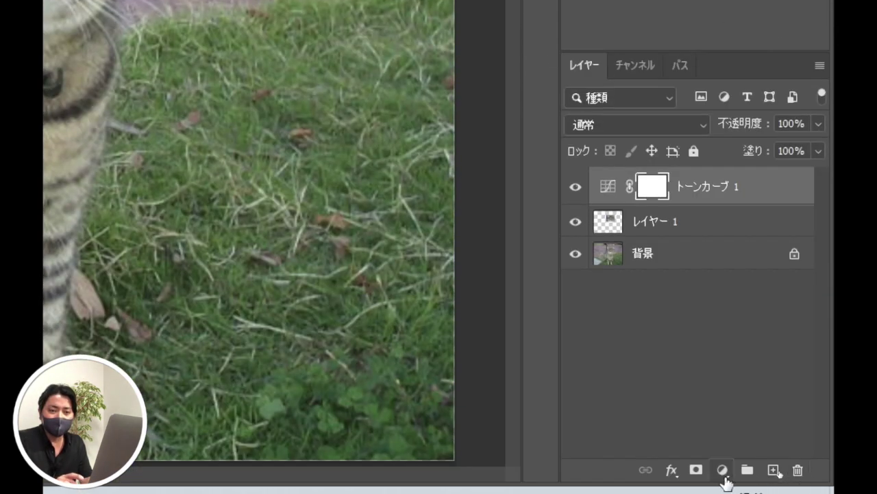
pyautogui.click(723, 472)
pyautogui.click(765, 236)
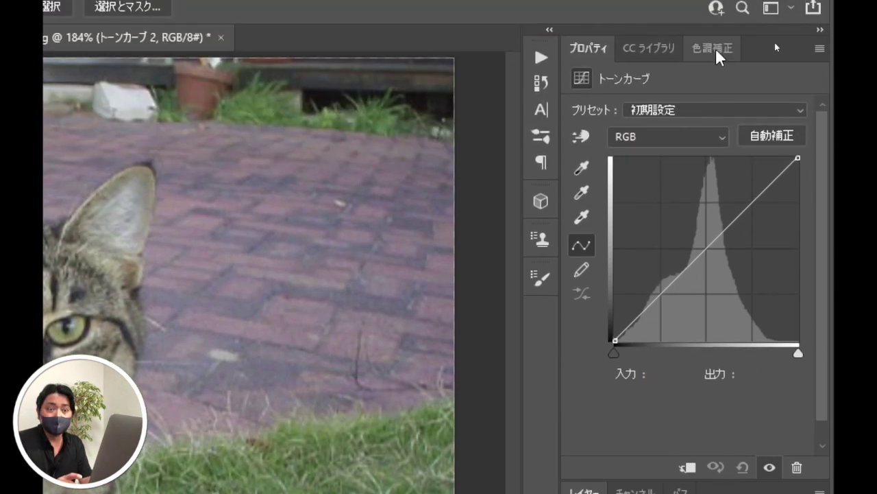
# Re-check 初期設定でマスクを追加, then add a masked トーンカーブ 3 Curves layer.
pyautogui.click(713, 43)
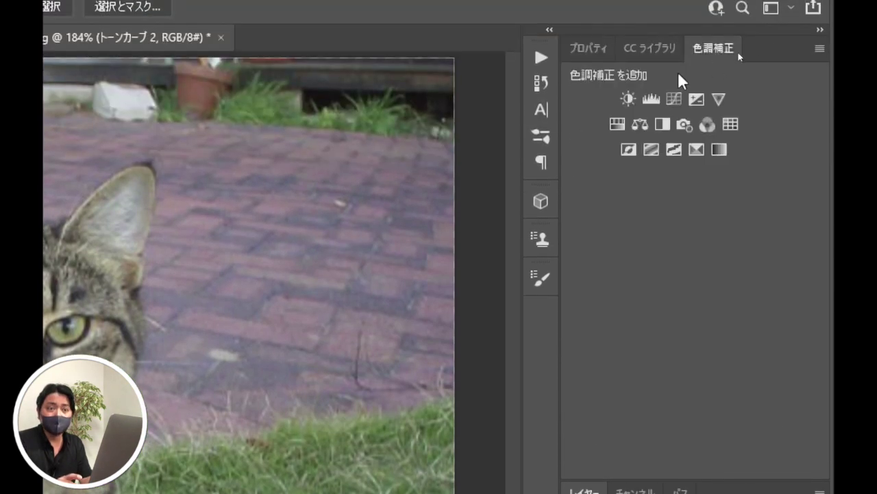
pyautogui.click(820, 48)
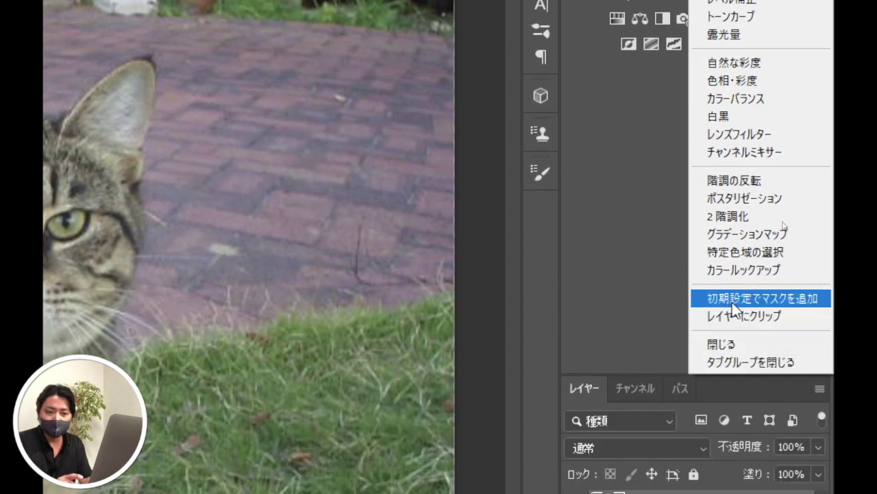
pyautogui.click(706, 305)
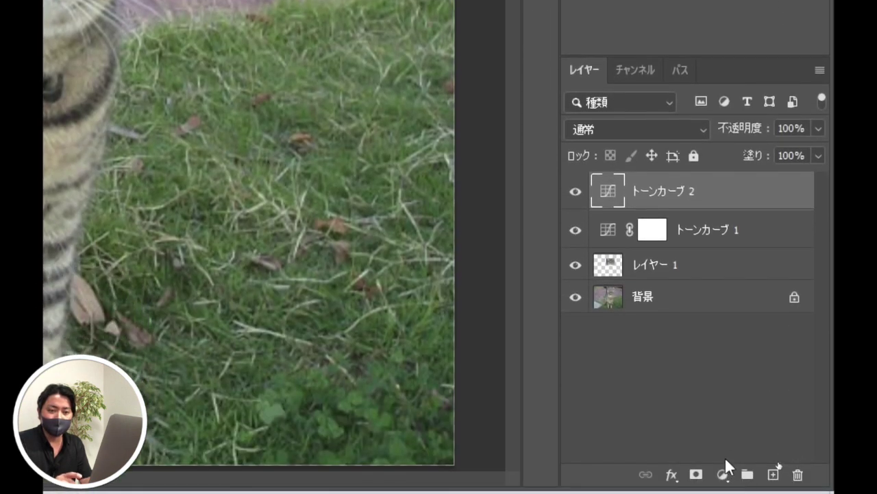
pyautogui.click(723, 473)
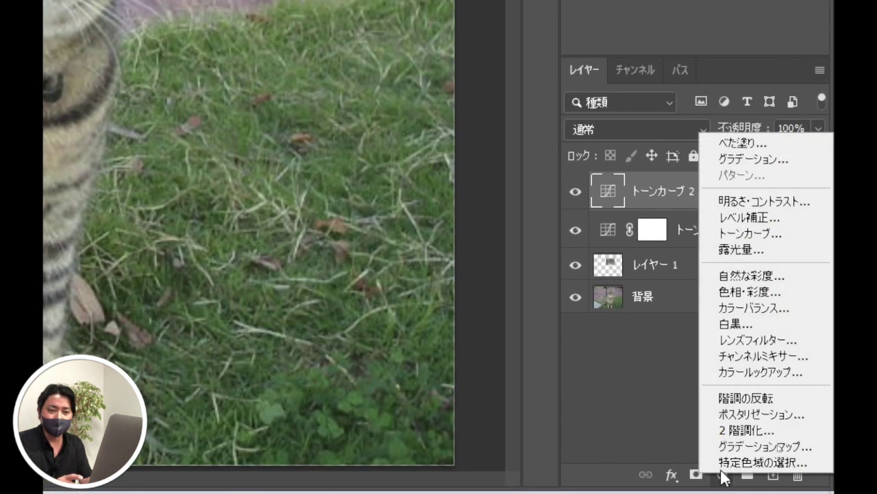
pyautogui.click(745, 231)
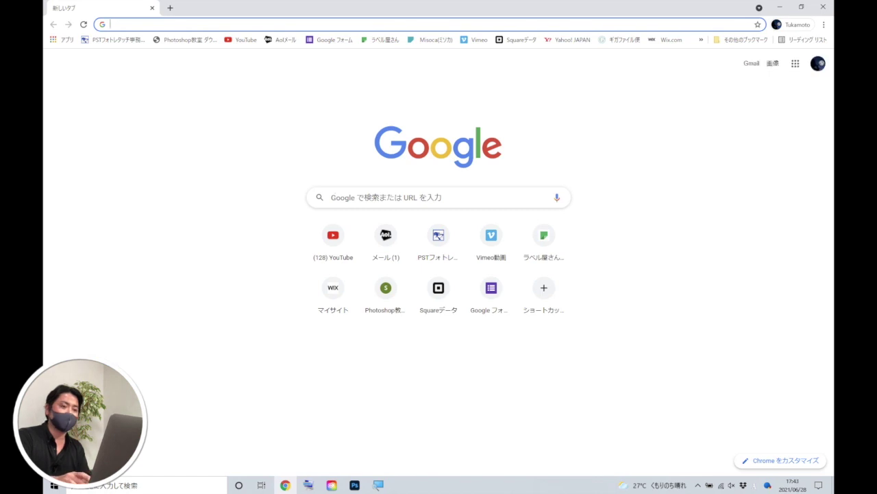
# Search Google for PSTフォト and open the pst.expert result.
pyautogui.click(337, 198)
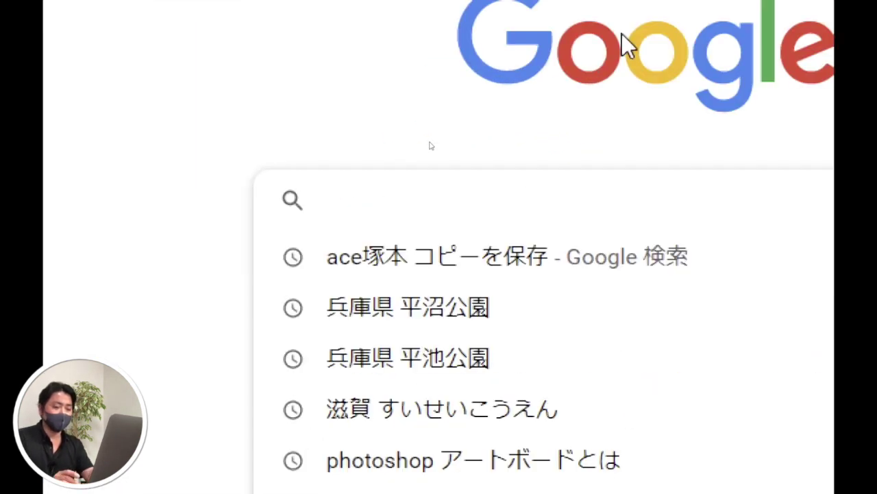
pyautogui.write('PSTf')
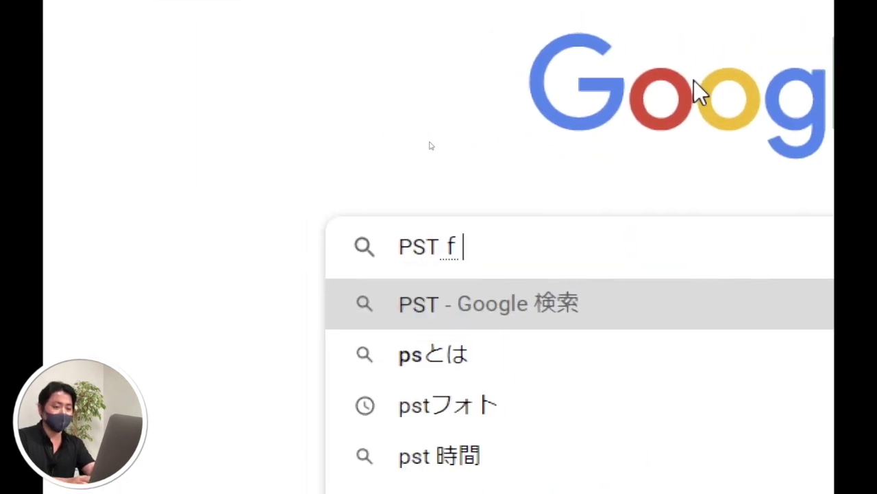
pyautogui.write('uoto')
pyautogui.press('space')
pyautogui.press('Return')
pyautogui.press('Return')
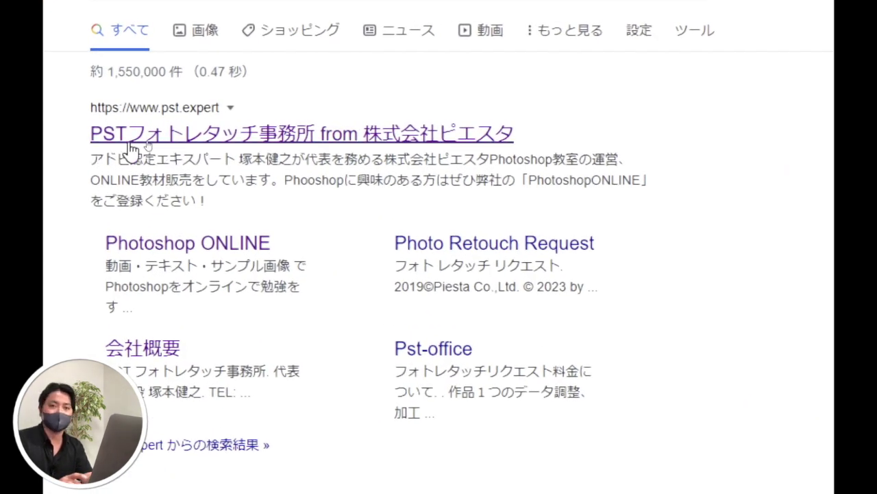
pyautogui.click(192, 136)
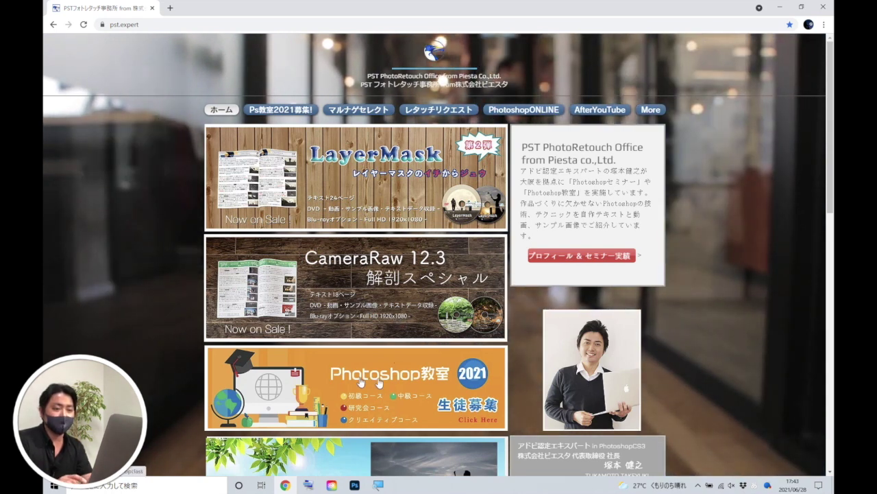
# Open the Photoshop教室 2021 banner's page at pst.expert/photoshopclass.
pyautogui.click(419, 380)
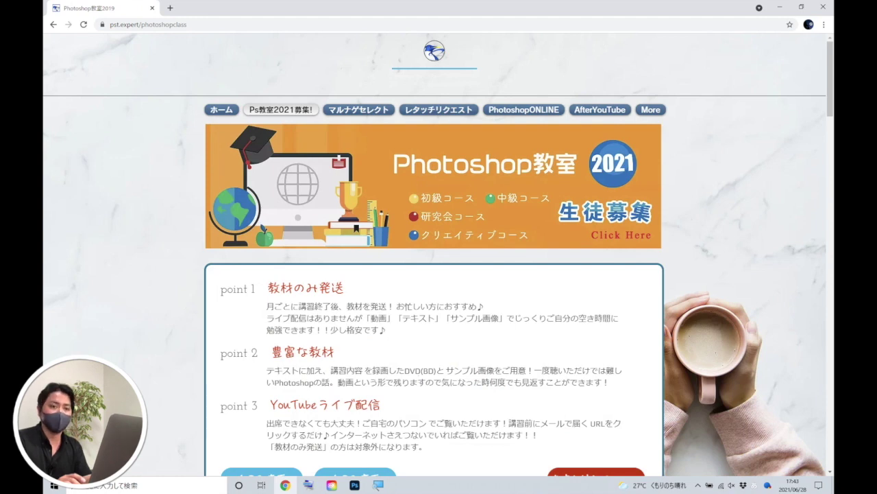
pyautogui.scroll(-3, 381, 414)
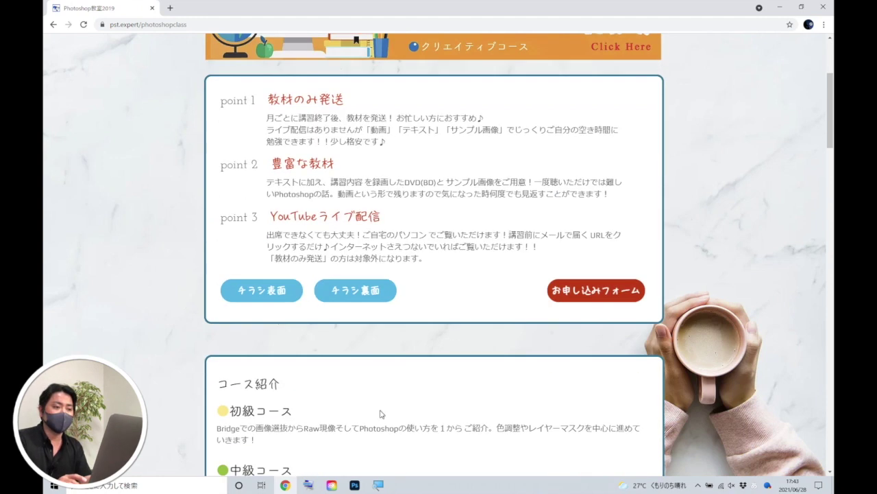
pyautogui.scroll(-2, 382, 413)
pyautogui.scroll(-2, 381, 413)
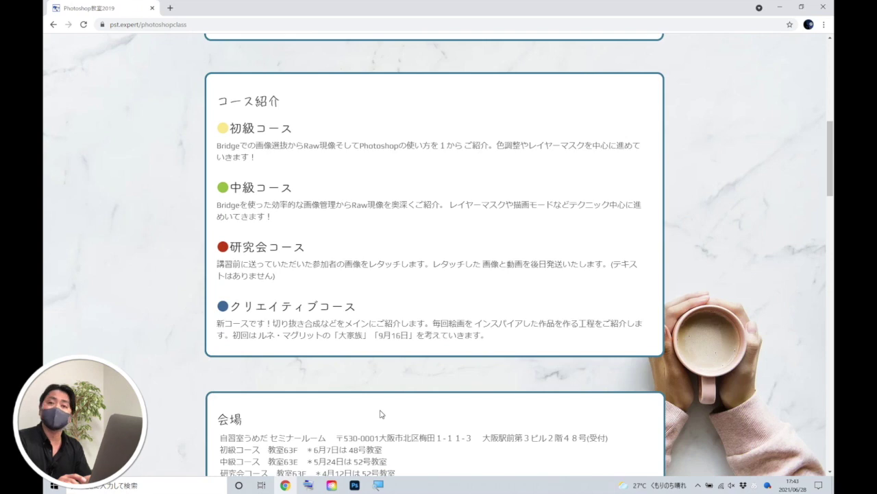
pyautogui.scroll(-2, 382, 413)
pyautogui.scroll(-1, 382, 414)
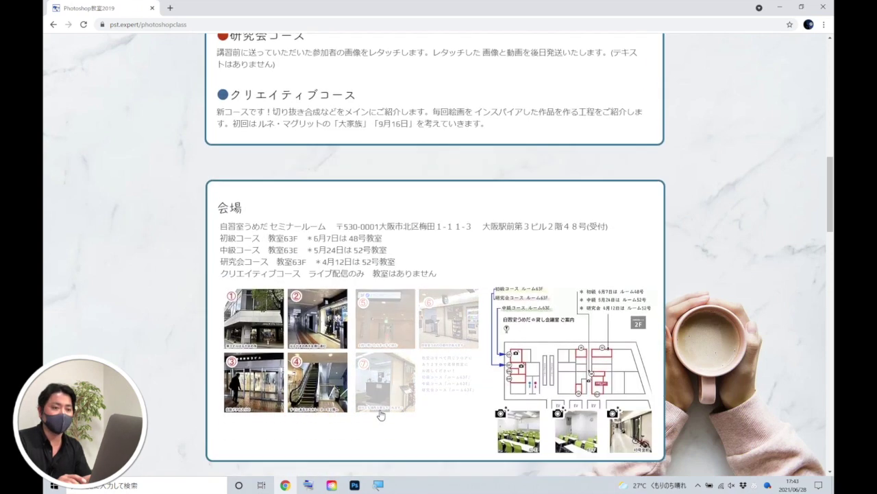
pyautogui.scroll(-2, 381, 414)
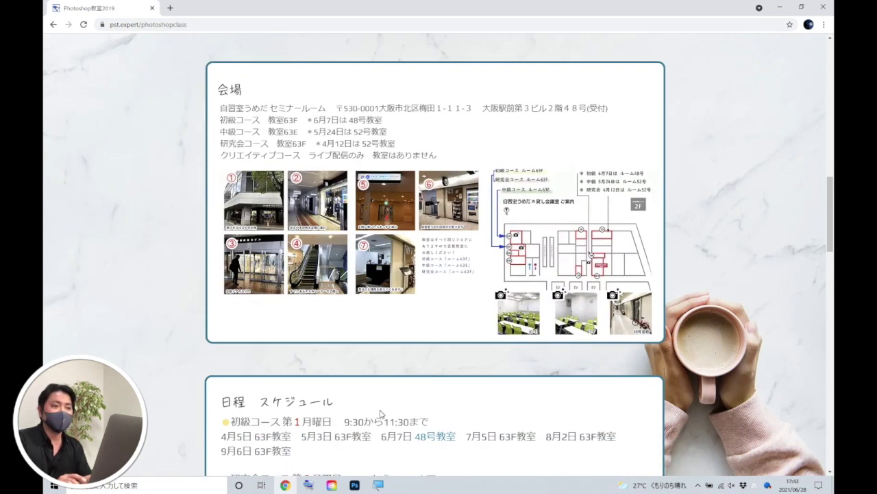
pyautogui.scroll(-2, 381, 414)
pyautogui.scroll(-2, 381, 413)
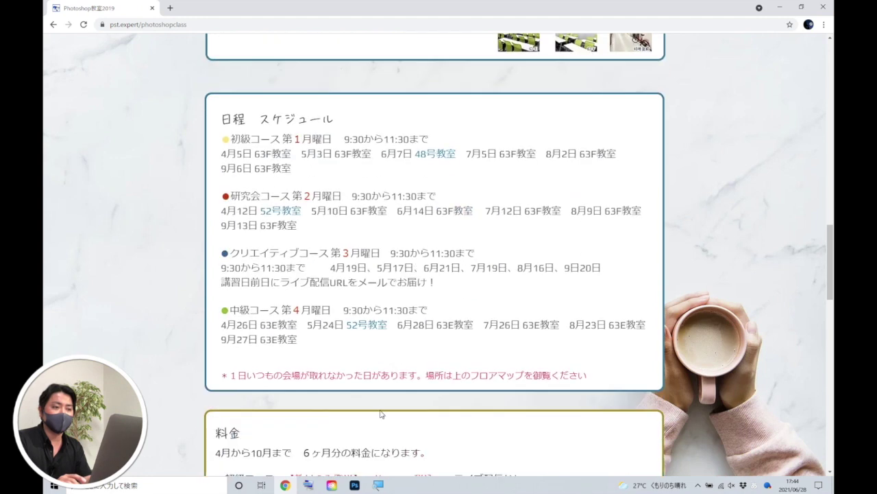
pyautogui.scroll(-4, 382, 413)
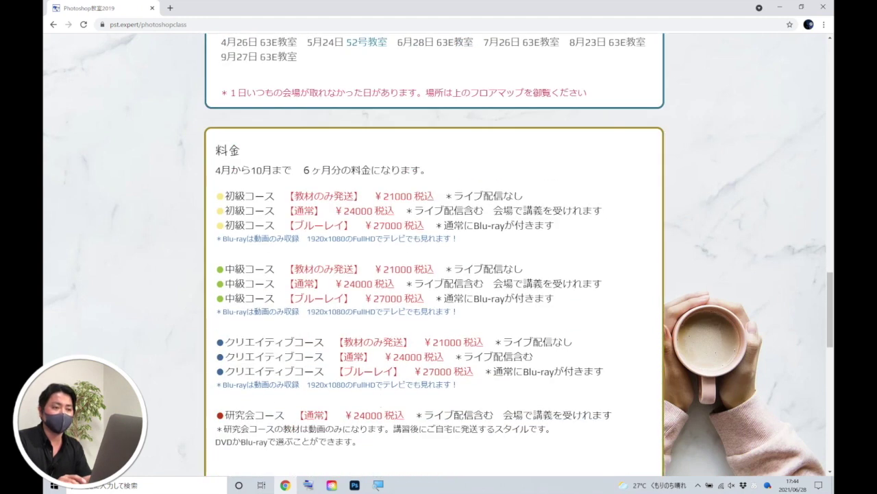
pyautogui.scroll(-1, 381, 413)
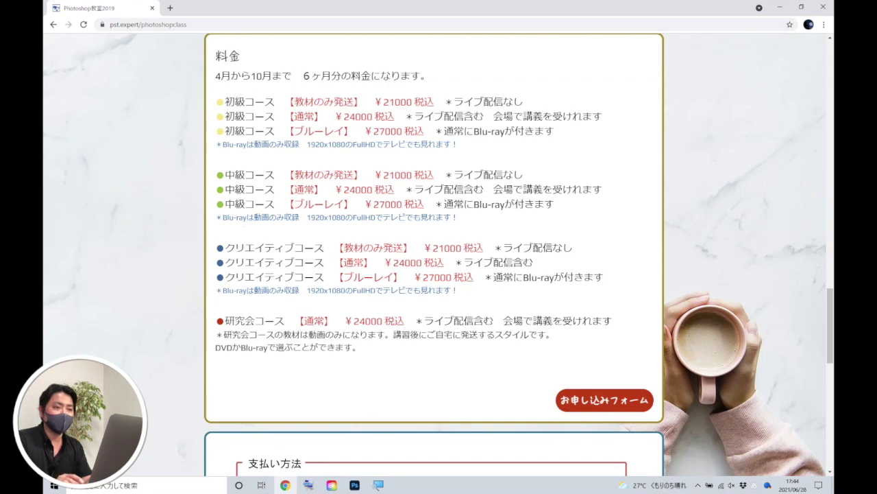
pyautogui.scroll(-3, 337, 244)
pyautogui.scroll(3, 336, 241)
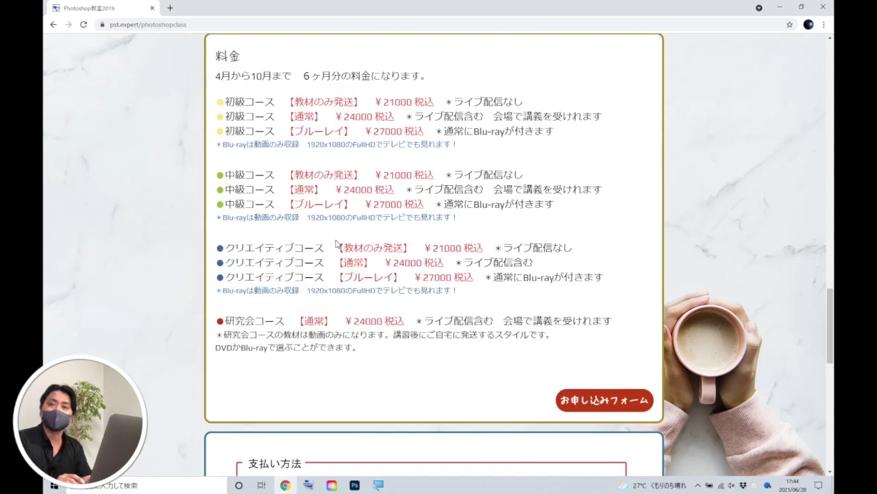
pyautogui.scroll(-2, 336, 243)
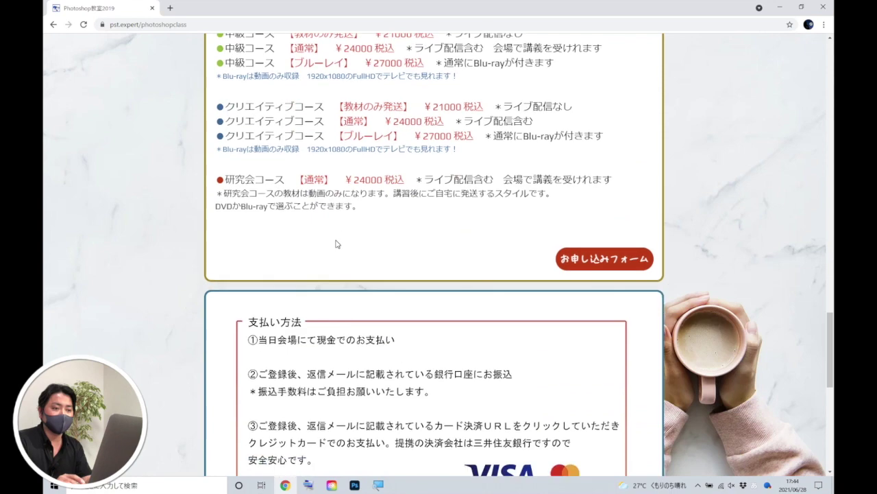
pyautogui.scroll(-2, 336, 244)
pyautogui.scroll(-2, 336, 244)
pyautogui.scroll(-1, 336, 244)
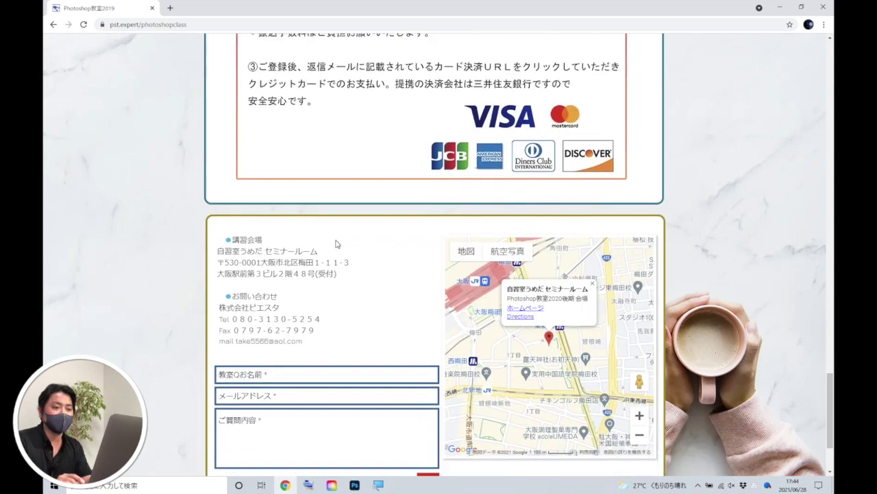
pyautogui.scroll(-1, 336, 244)
pyautogui.scroll(3, 336, 244)
pyautogui.scroll(-4, 336, 243)
pyautogui.scroll(1, 336, 243)
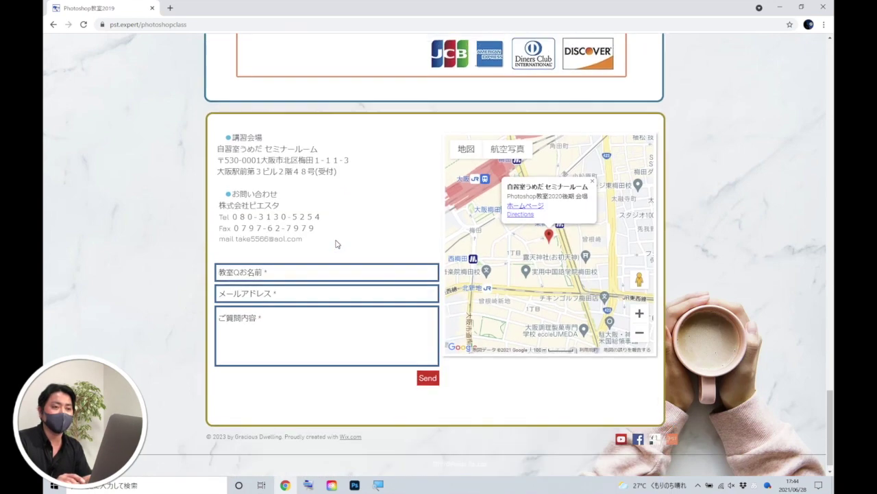
pyautogui.scroll(8, 336, 244)
pyautogui.scroll(4, 336, 244)
pyautogui.scroll(5, 336, 243)
pyautogui.scroll(5, 336, 243)
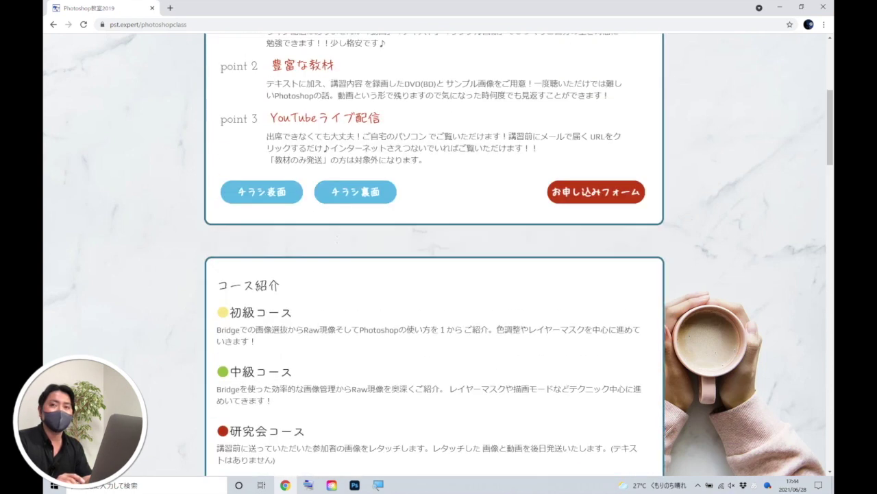
pyautogui.scroll(4, 336, 244)
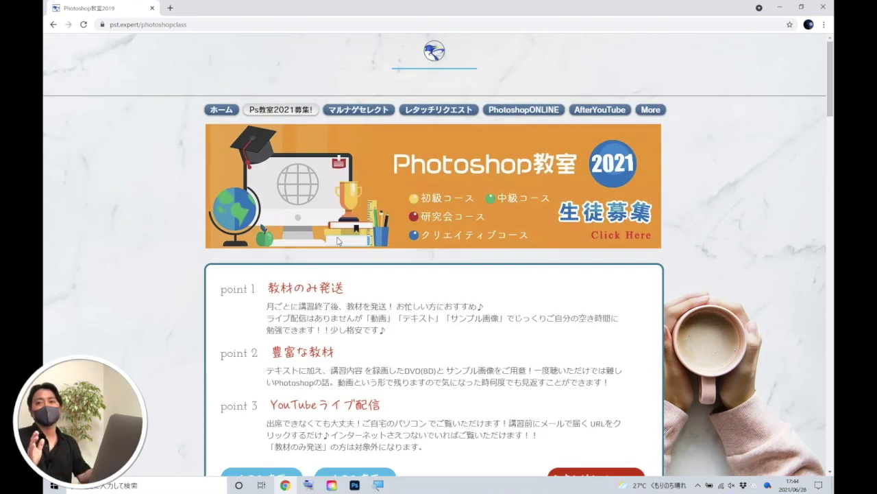